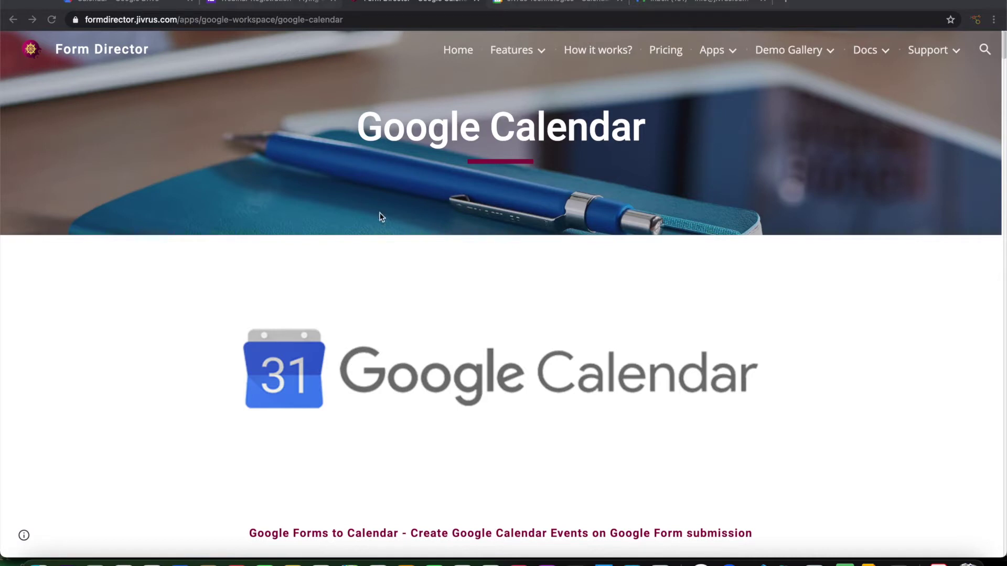
Load formdirector.jivrus.com and go to its Google Workspace > Google Calendar integration page.
left_click(442, 18)
type("formdirector.jivrus.com")
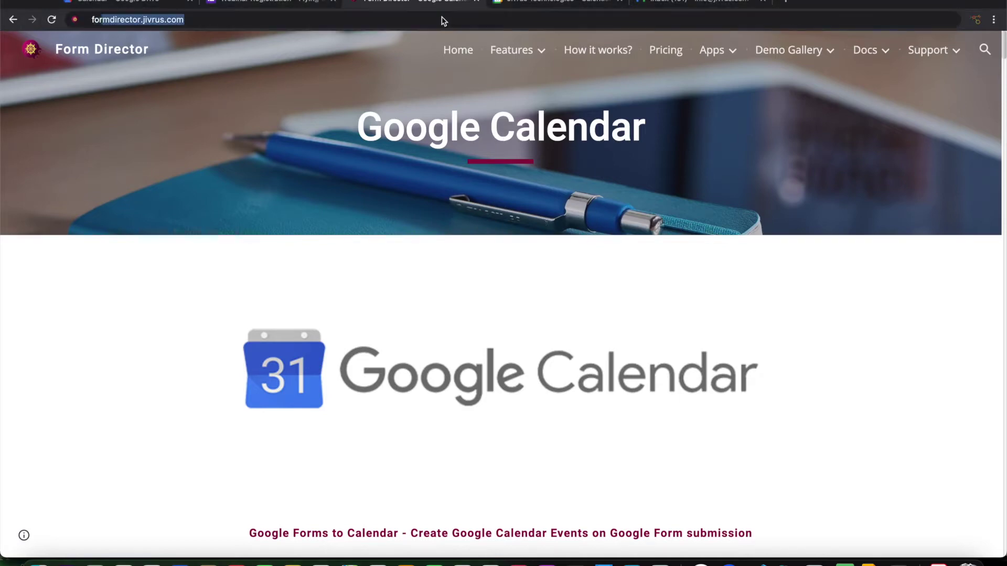
key("Return")
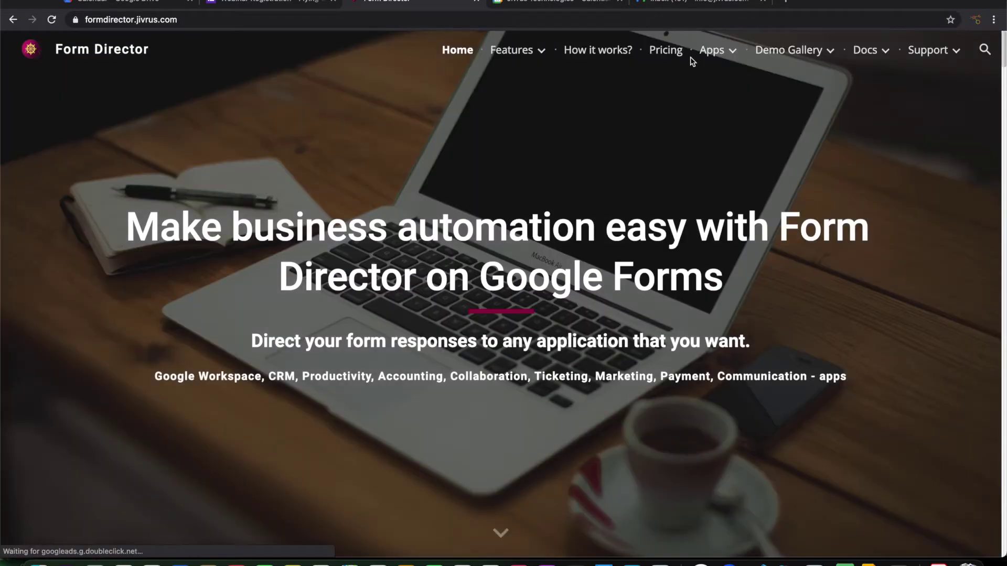
mouse_move(693, 59)
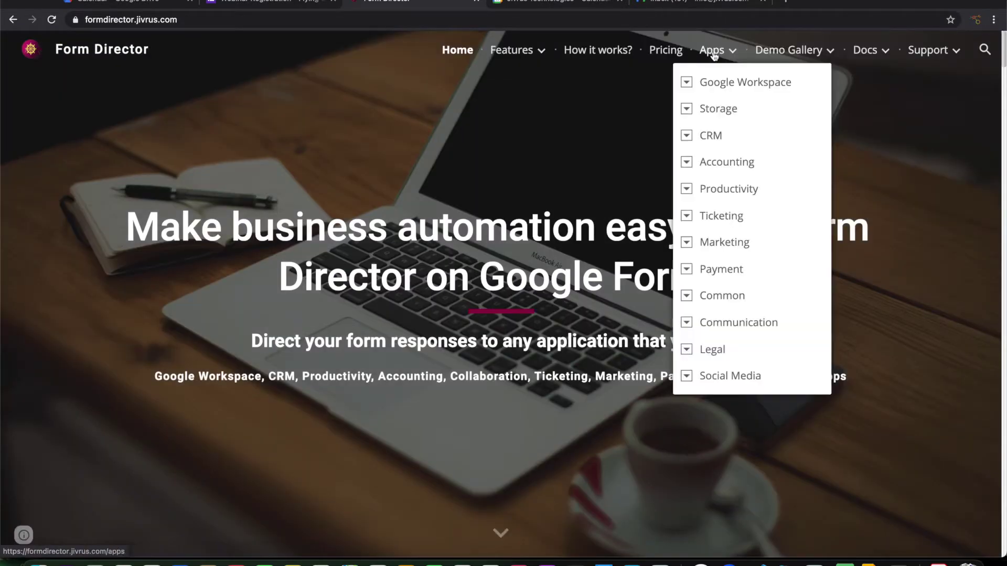
left_click(687, 84)
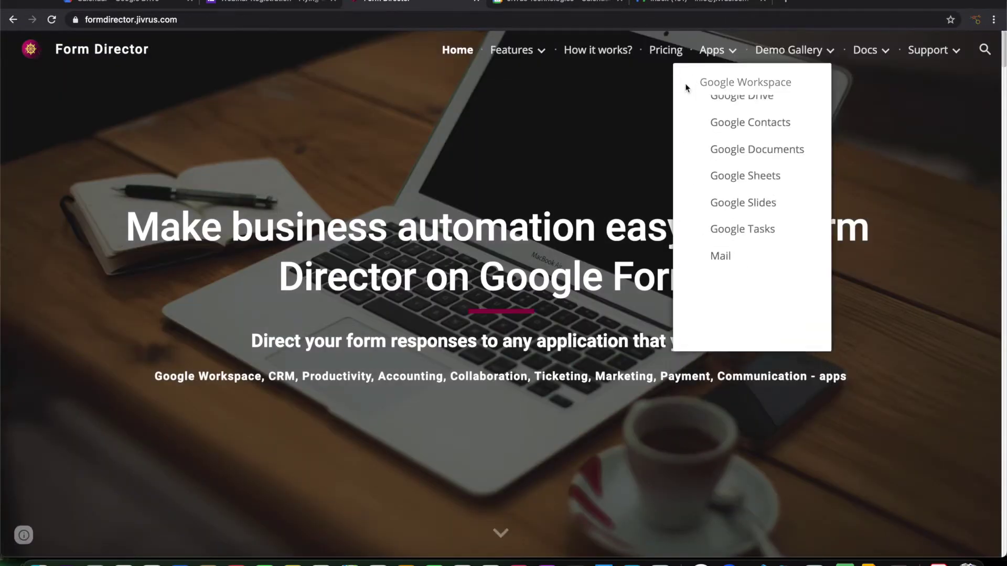
left_click(727, 114)
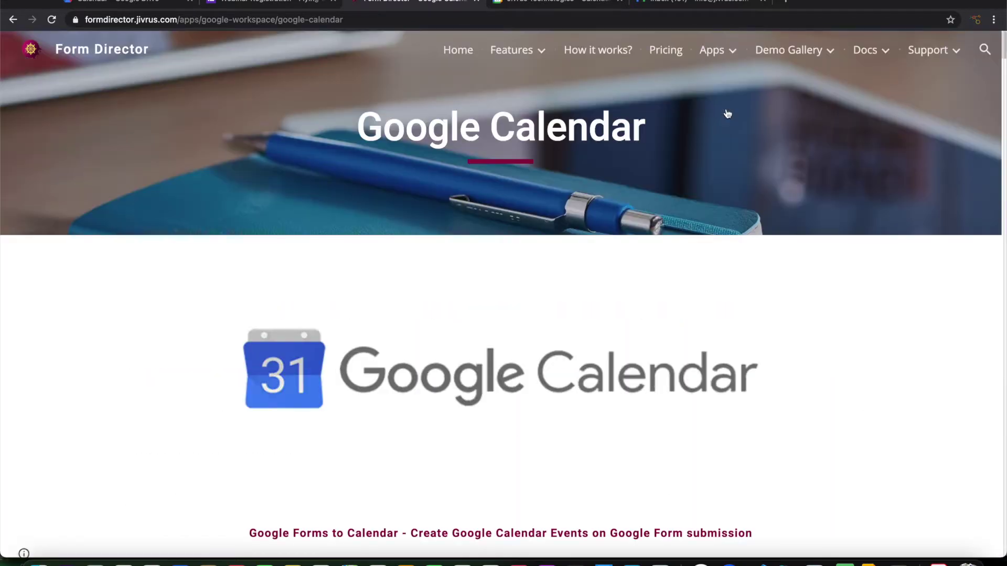
Read down to the 'Service 2: Add Guests to Event' section, then switch to the Google Calendar tab.
scroll(719, 265, "down", 7)
scroll(719, 266, "down", 6)
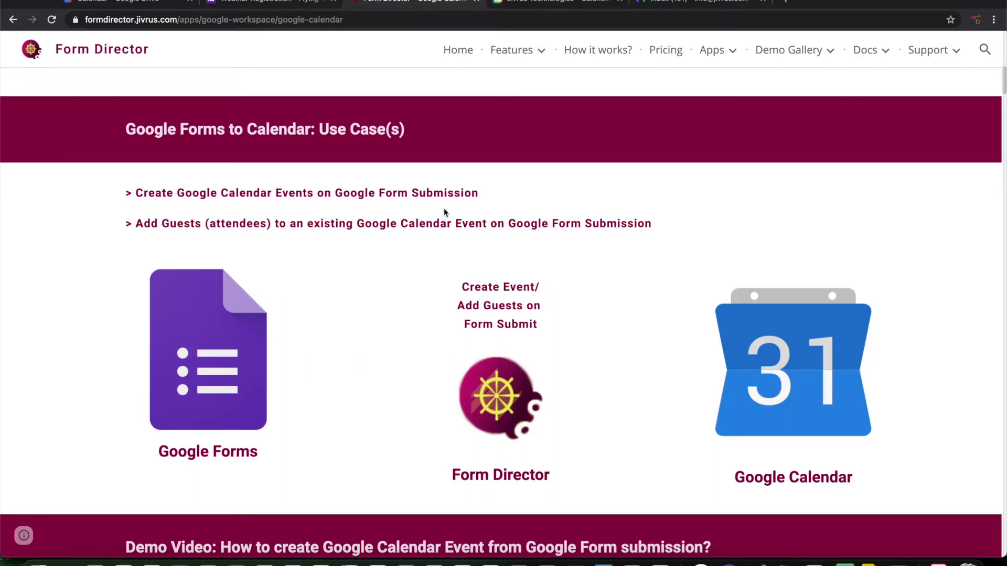
scroll(444, 209, "down", 1)
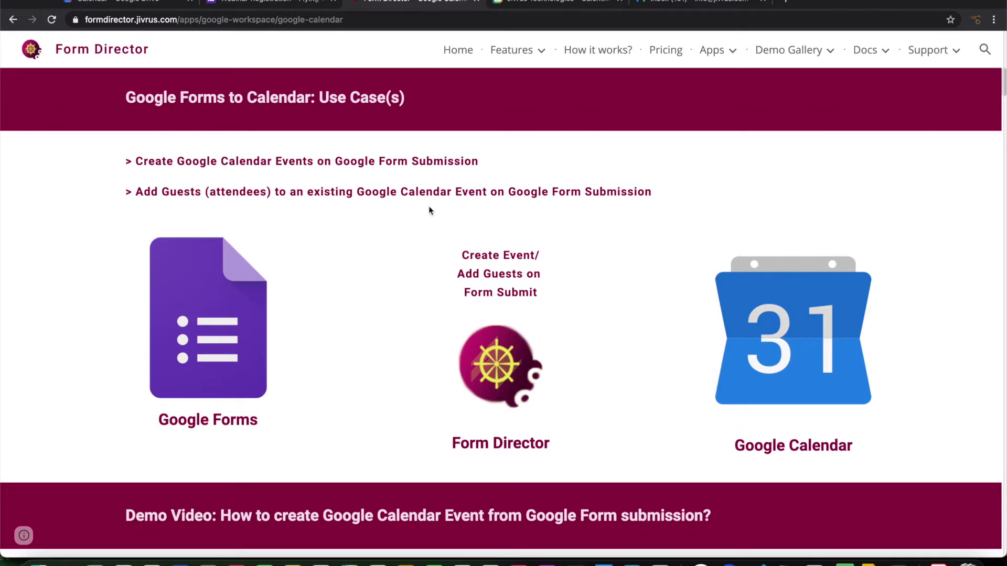
scroll(428, 208, "down", 8)
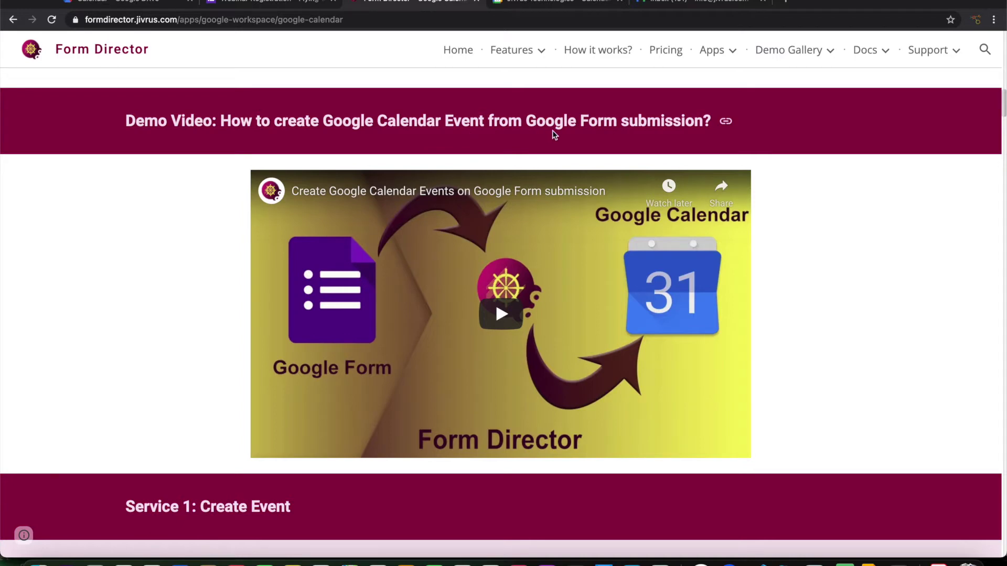
scroll(553, 131, "down", 20)
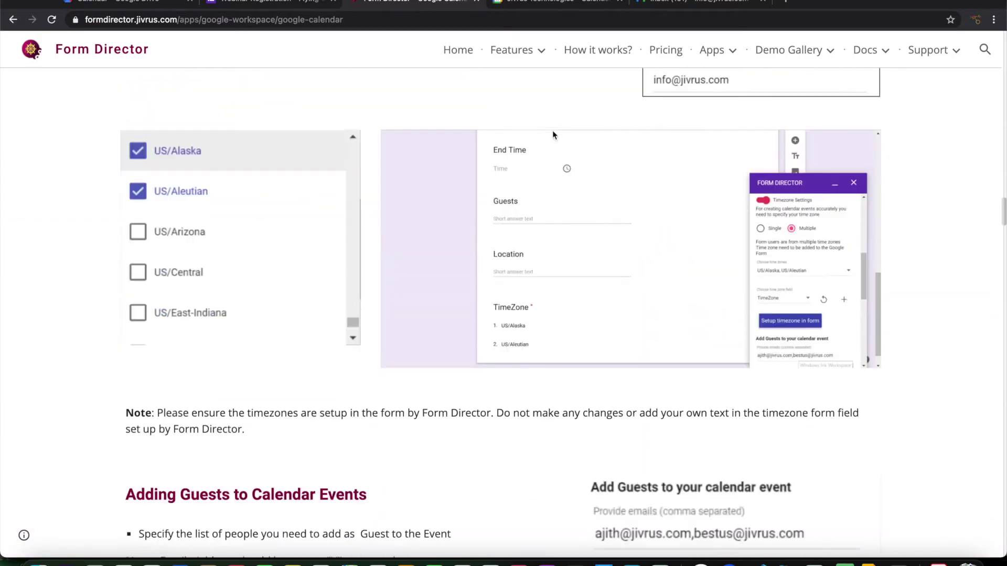
scroll(552, 133, "down", 20)
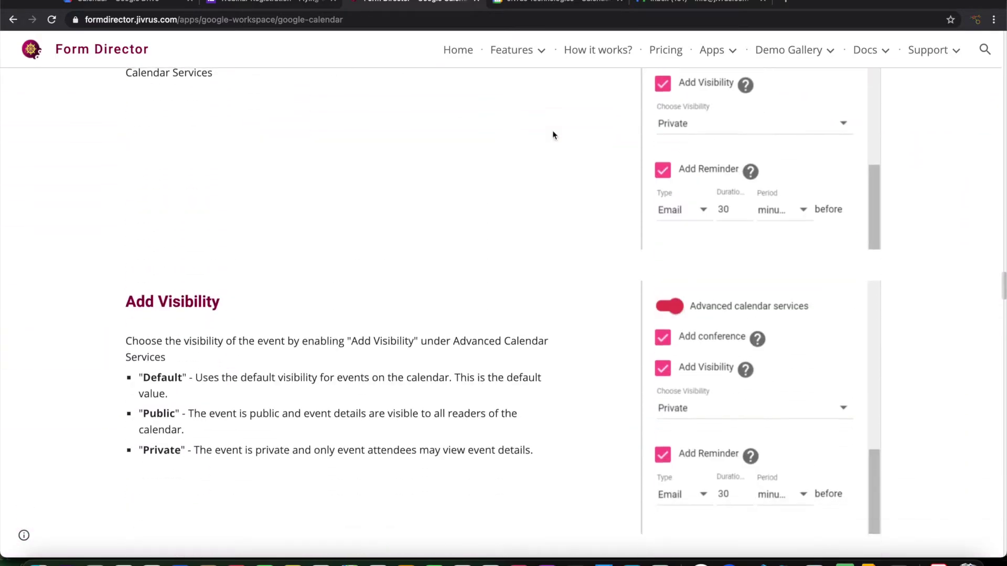
scroll(553, 135, "down", 20)
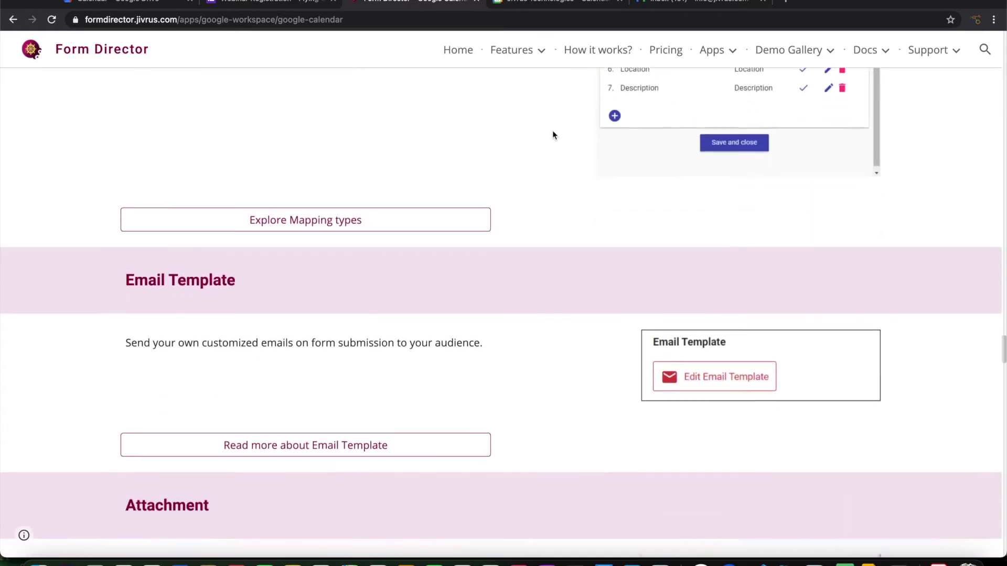
scroll(553, 135, "down", 20)
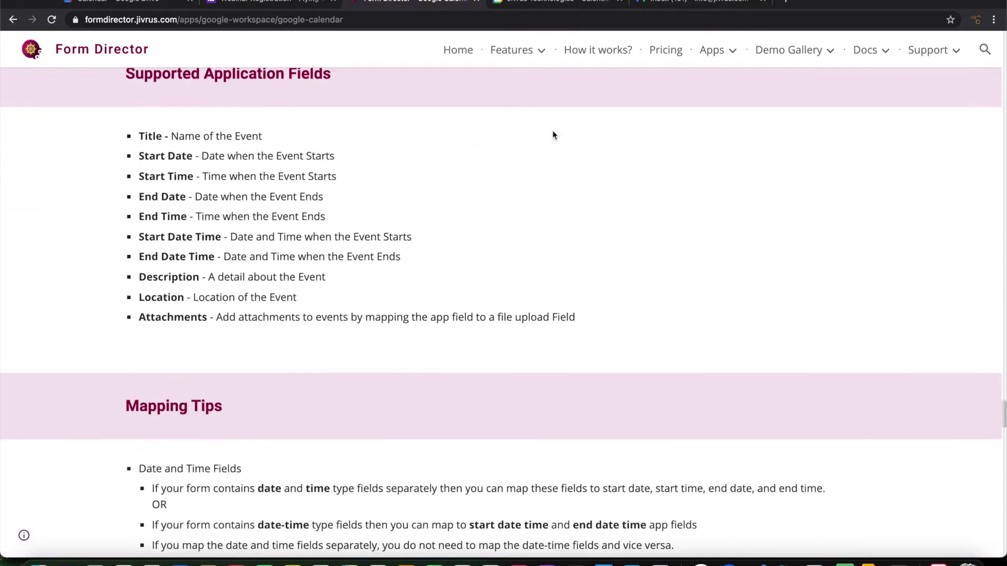
scroll(552, 135, "down", 8)
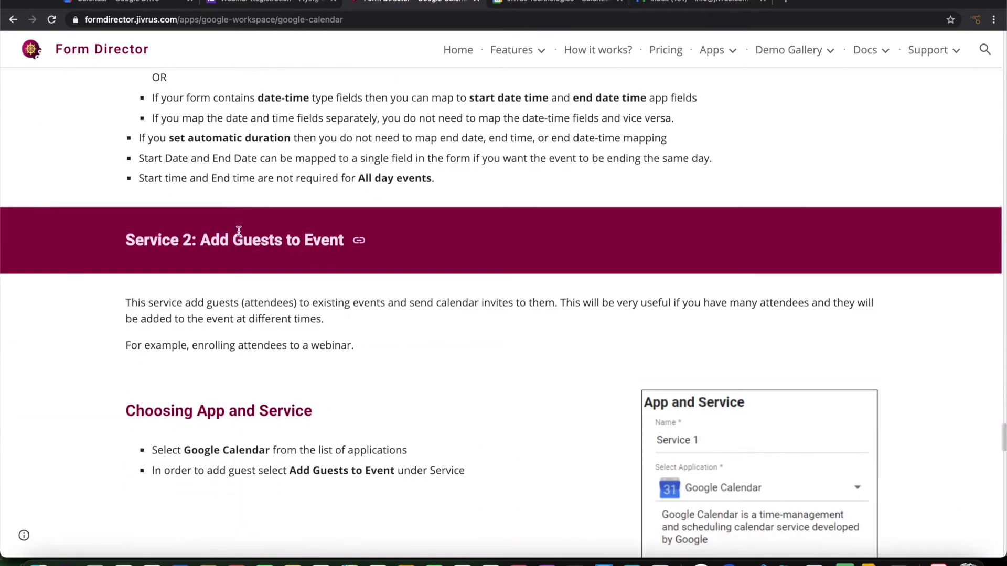
scroll(440, 253, "down", 3)
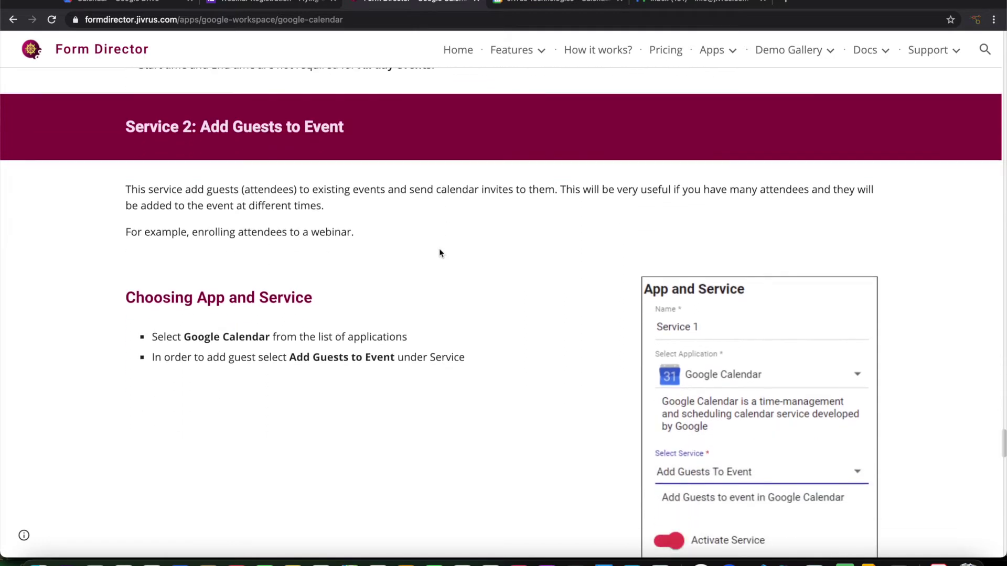
scroll(439, 253, "down", 1)
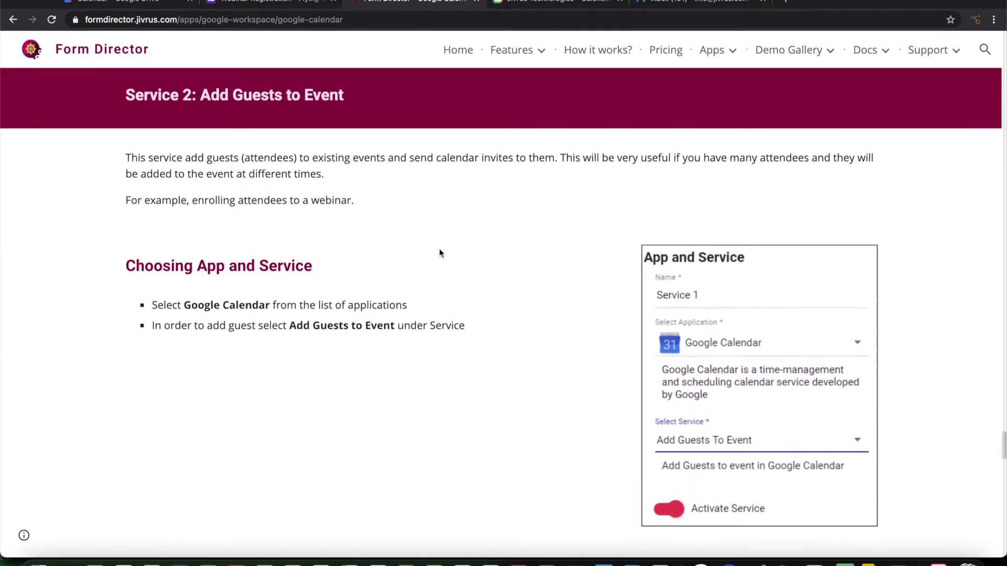
key("ctrl+Tab")
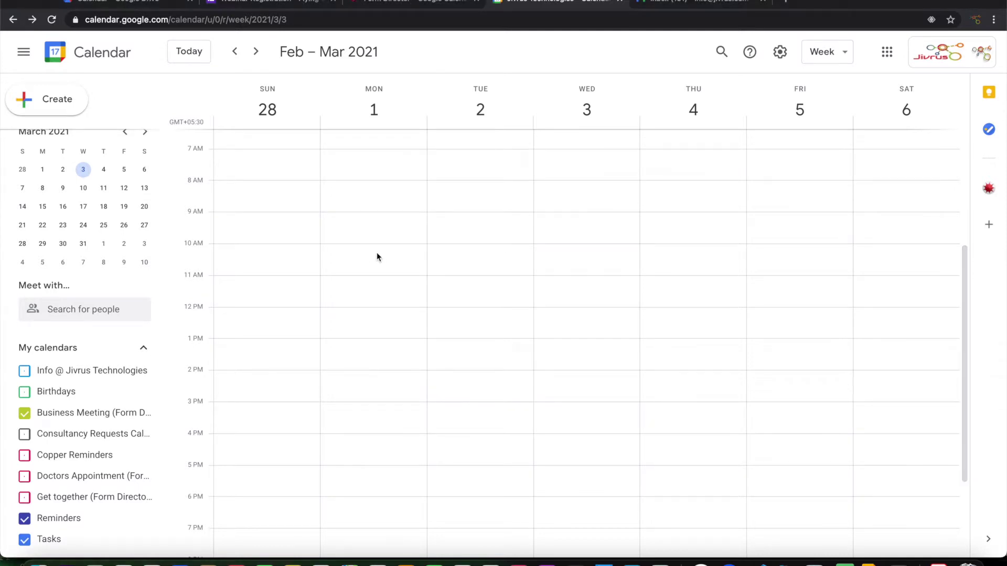
Create a Monday 10am–1pm event 'Webinar - Flying Cars - Do it yourself' with Google Meet.
left_click(366, 255)
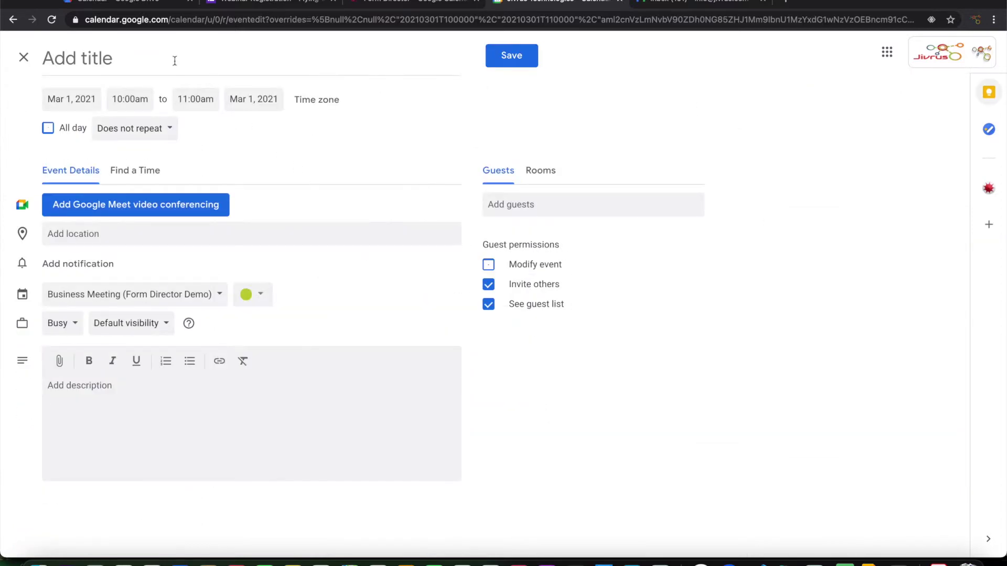
left_click(174, 61)
type("Webinar - Flying Cars - D")
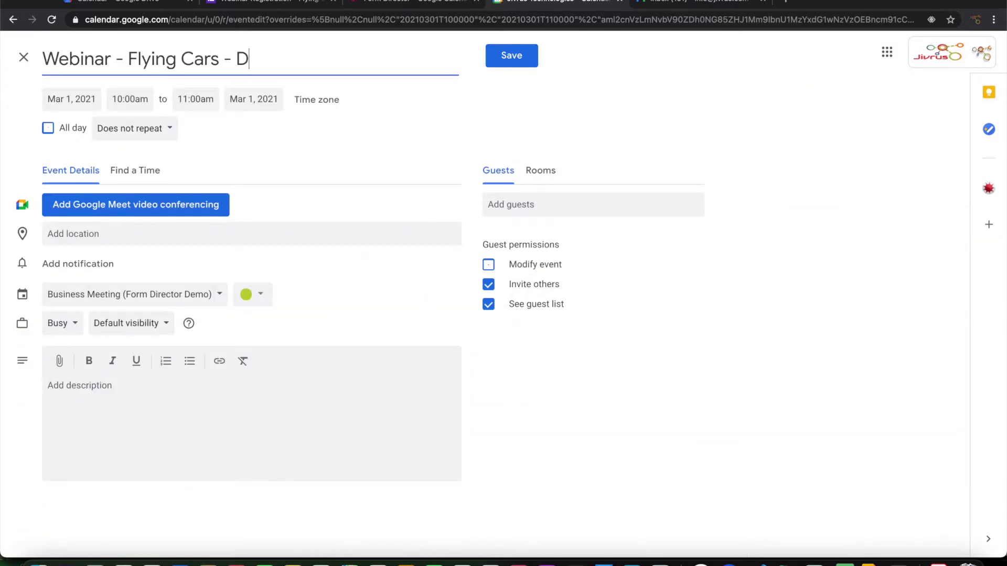
type("o it yourself")
left_click(195, 99)
left_click(178, 210)
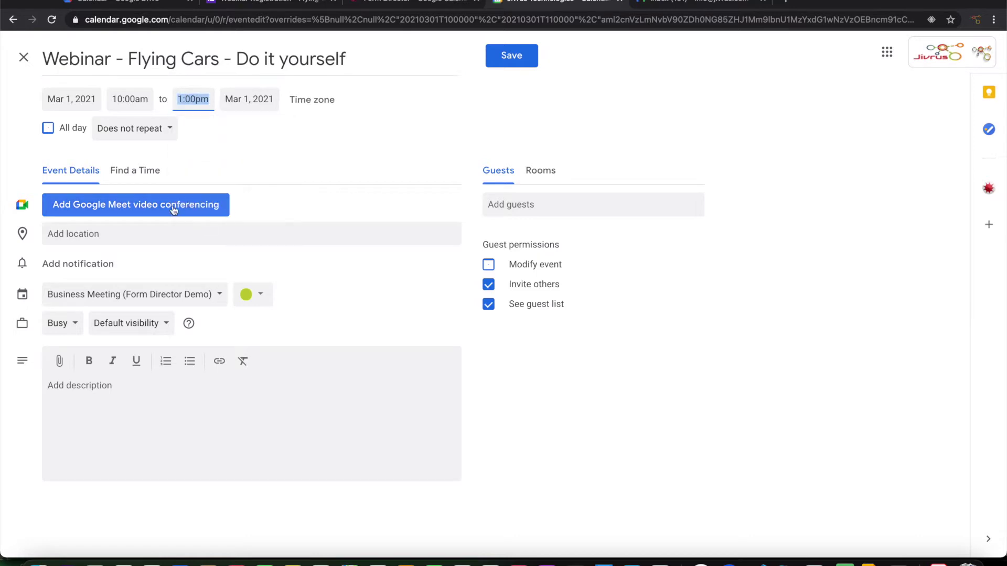
left_click(112, 210)
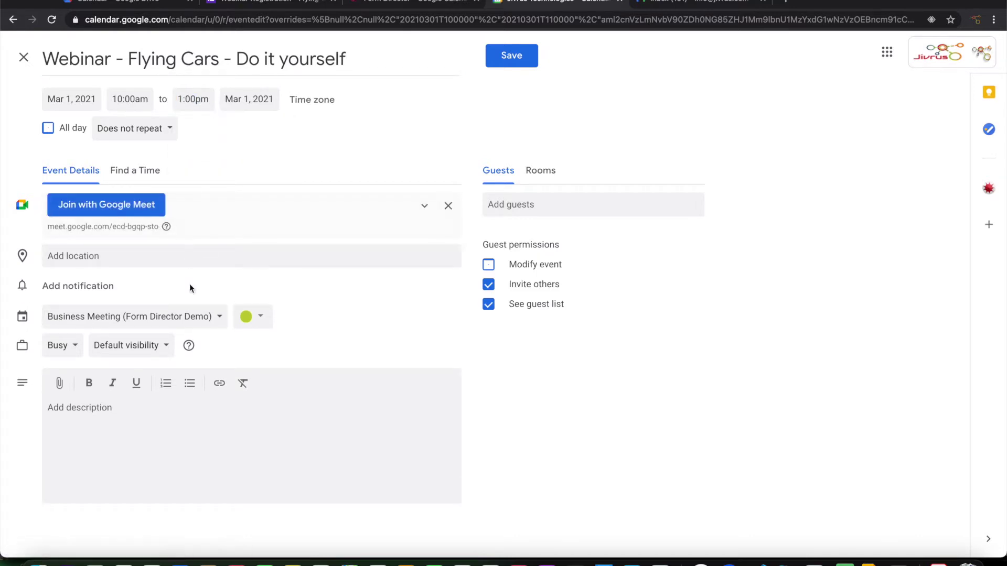
Put the title plus 'Join directly using Google Meet link' in the description and save the event.
left_click(351, 54)
triple_click(351, 54)
key("ctrl+c")
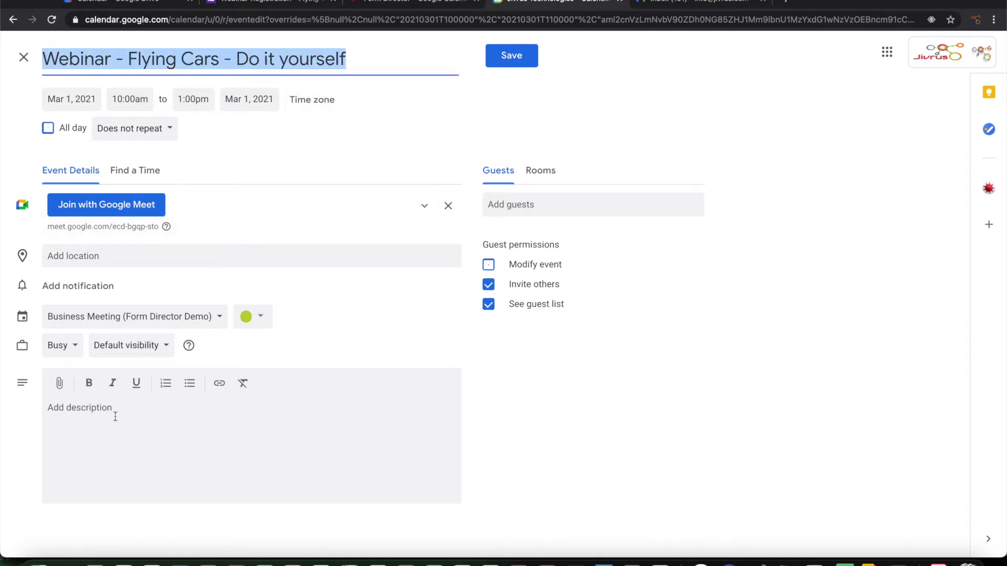
left_click(115, 416)
key("ctrl+v")
key("Return")
type("Join directly using Google Meet link")
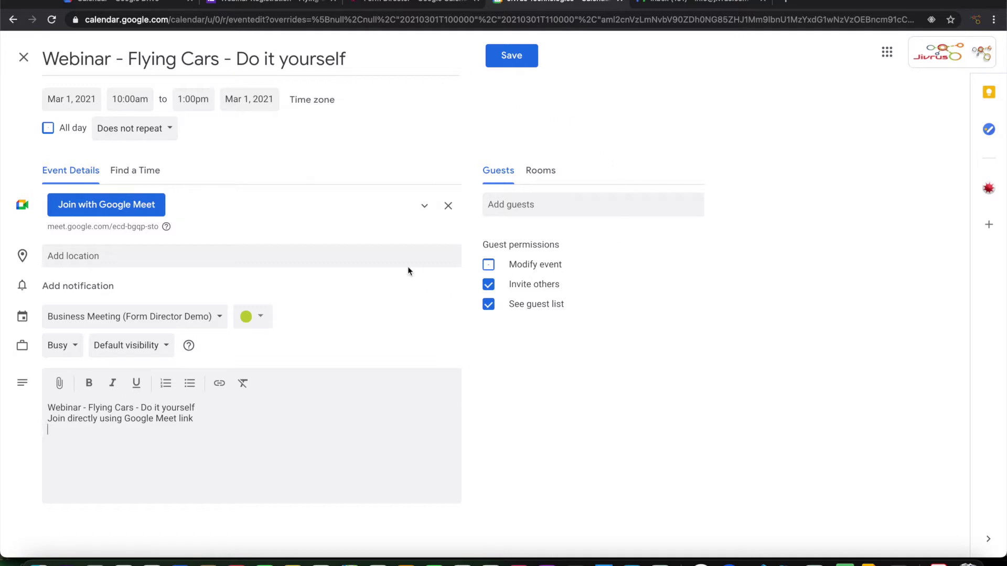
left_click(515, 58)
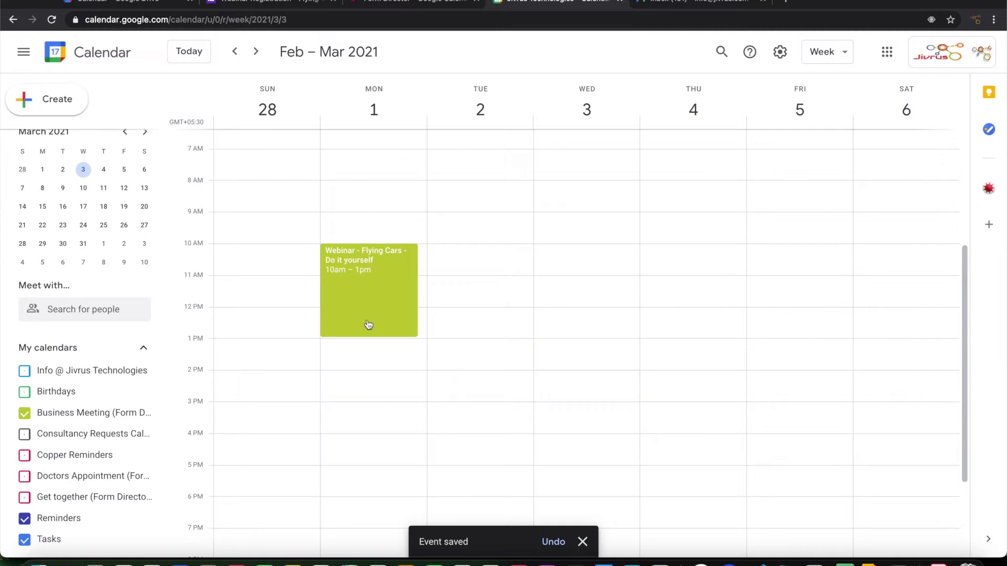
Open the webinar event's edit page in Calendar, then return to the Webinar Registration form.
left_click(283, 5)
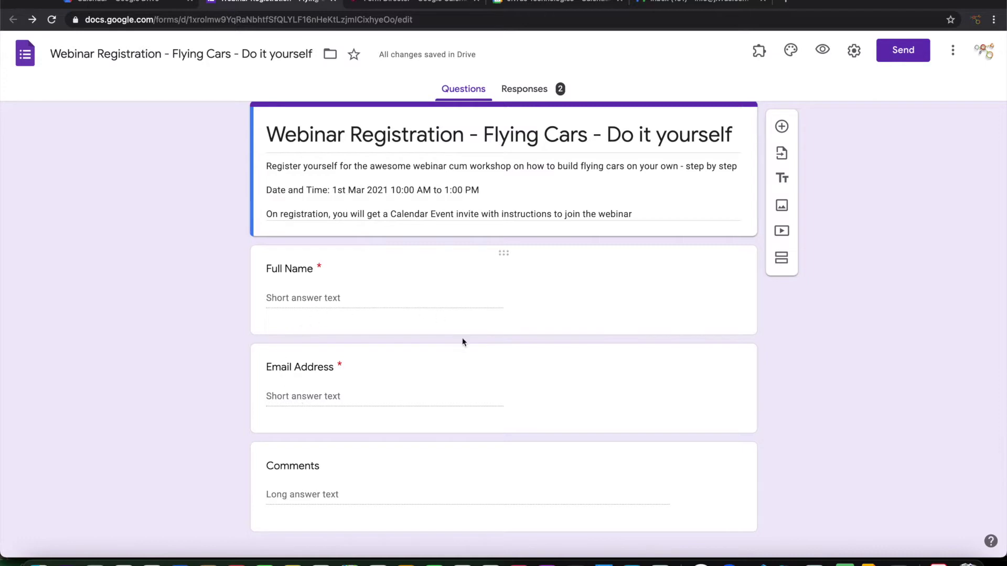
left_click(559, 2)
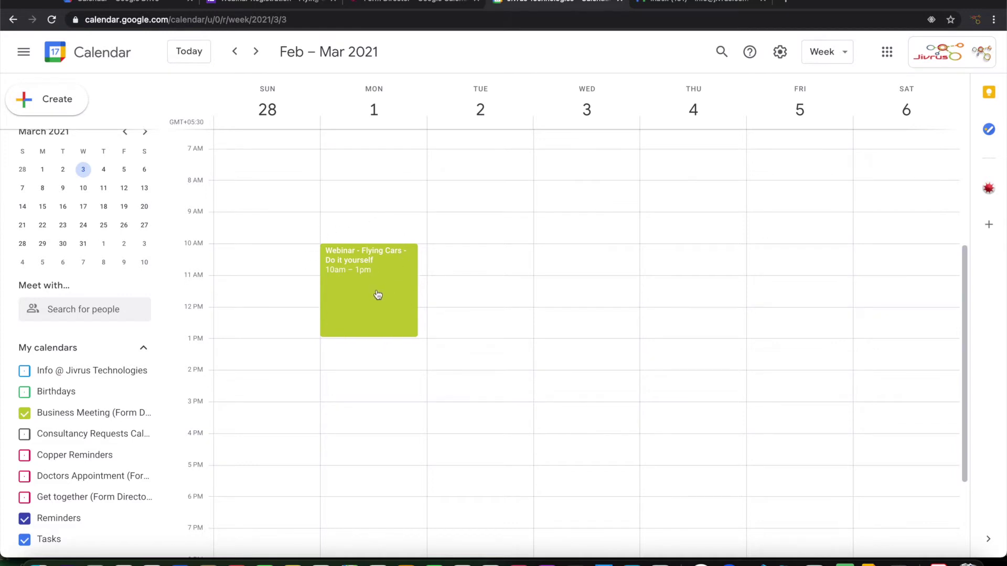
left_click(300, 4)
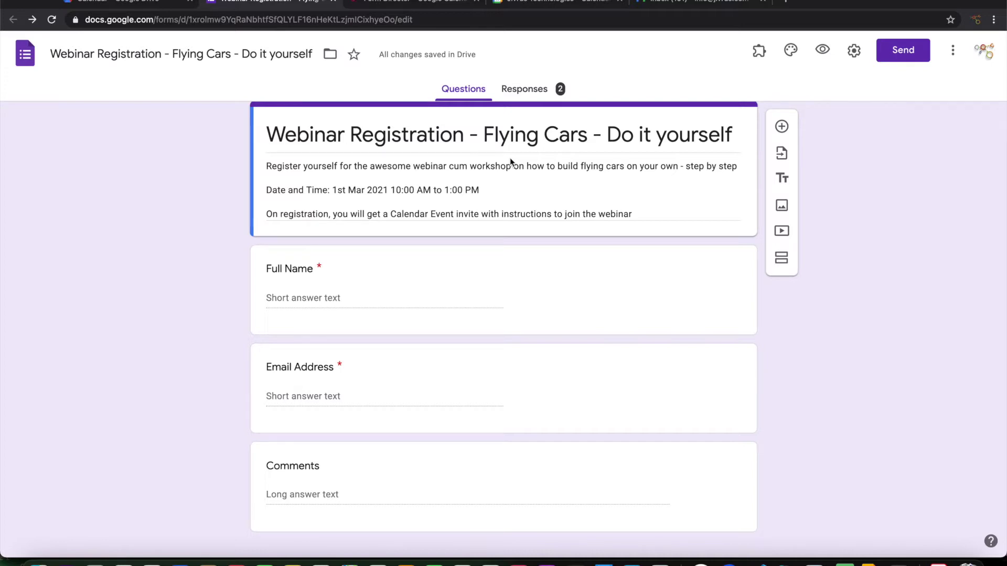
left_click(555, 5)
left_click(370, 291)
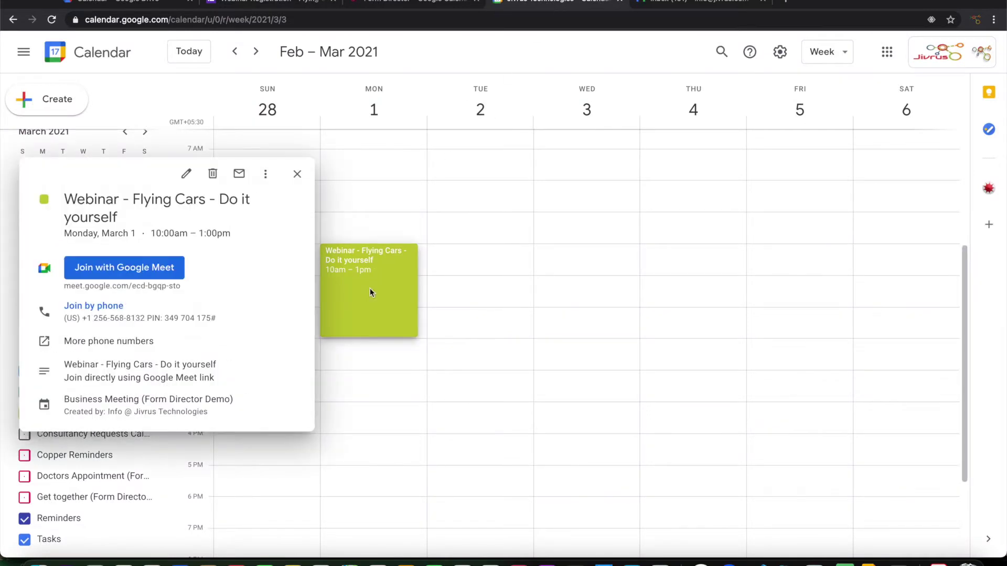
left_click(183, 177)
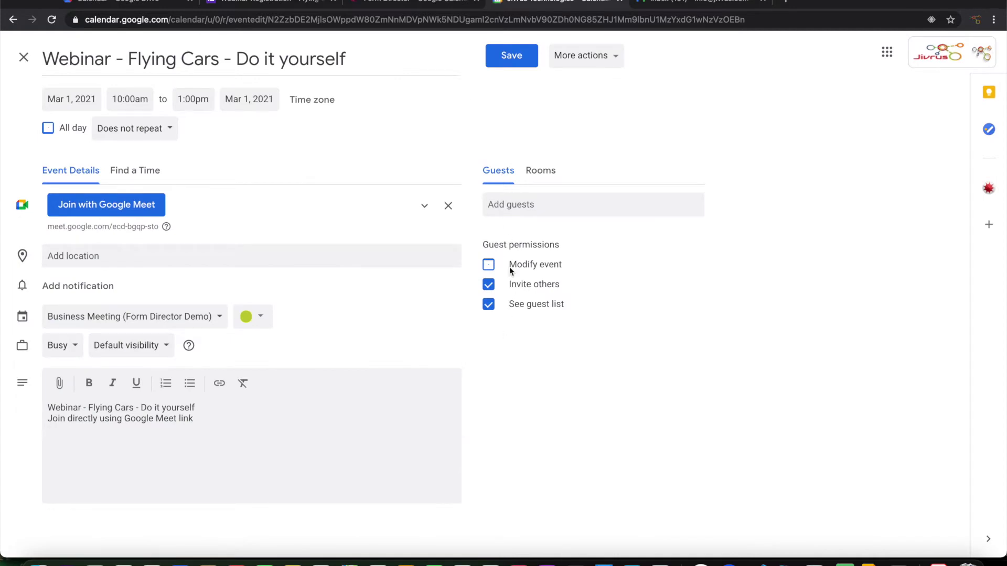
left_click(295, 2)
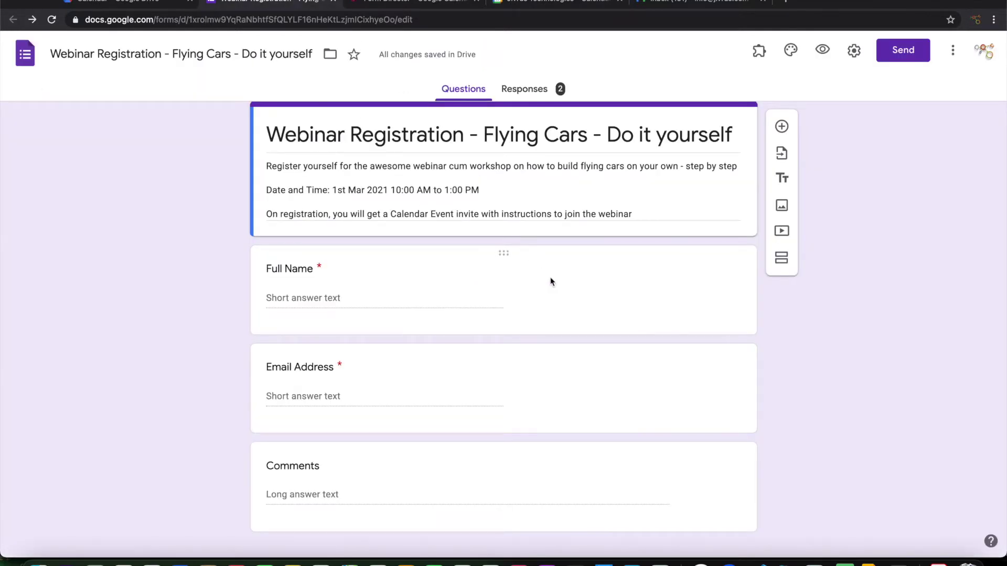
Launch Form Director setup from Add-ons and choose Google Calendar as the target app.
left_click(760, 50)
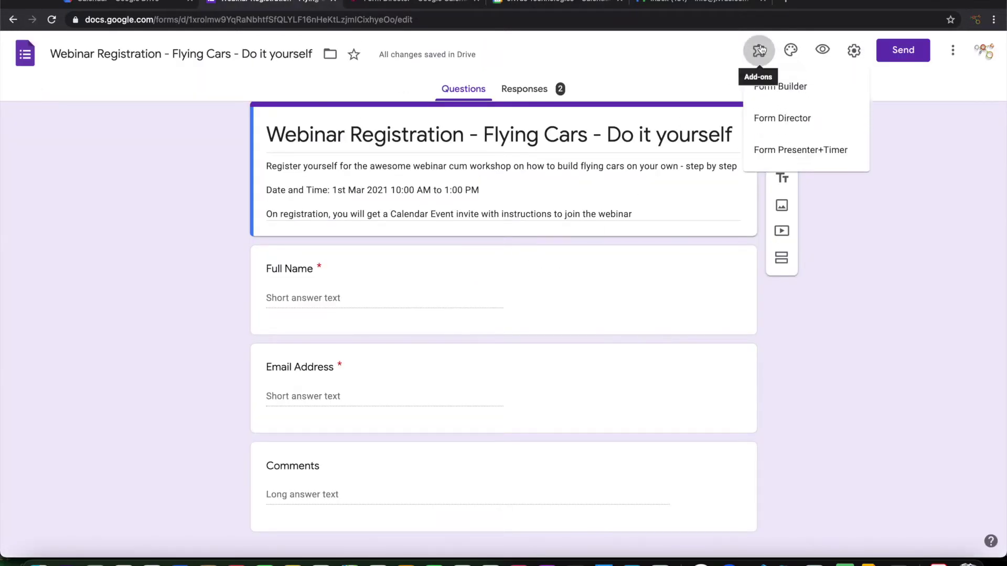
left_click(776, 118)
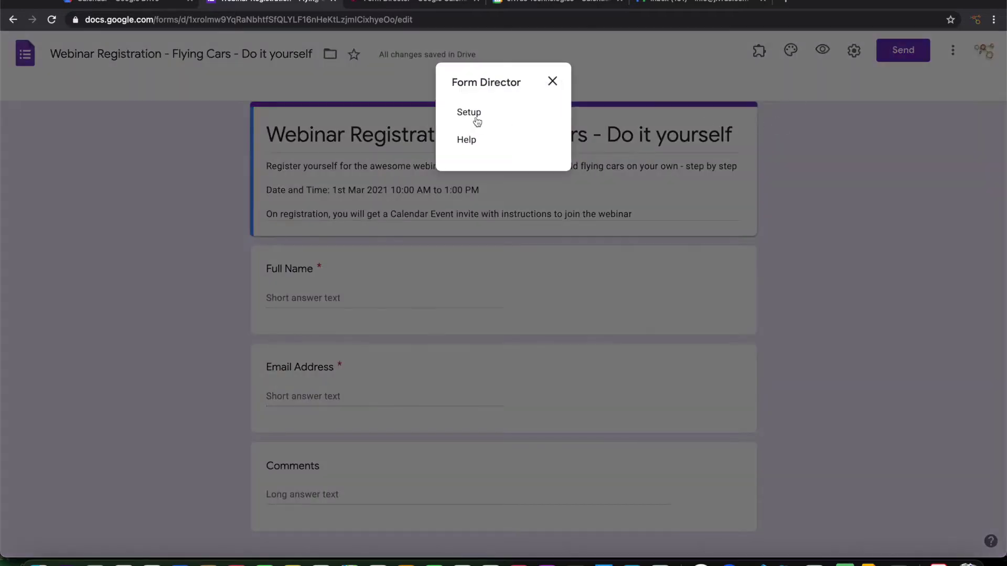
left_click(455, 111)
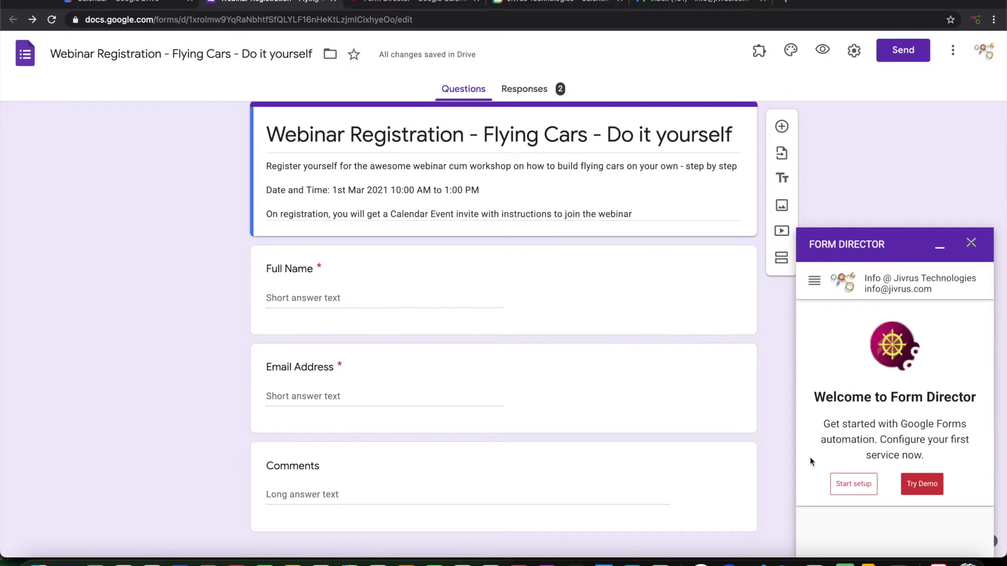
left_click(854, 485)
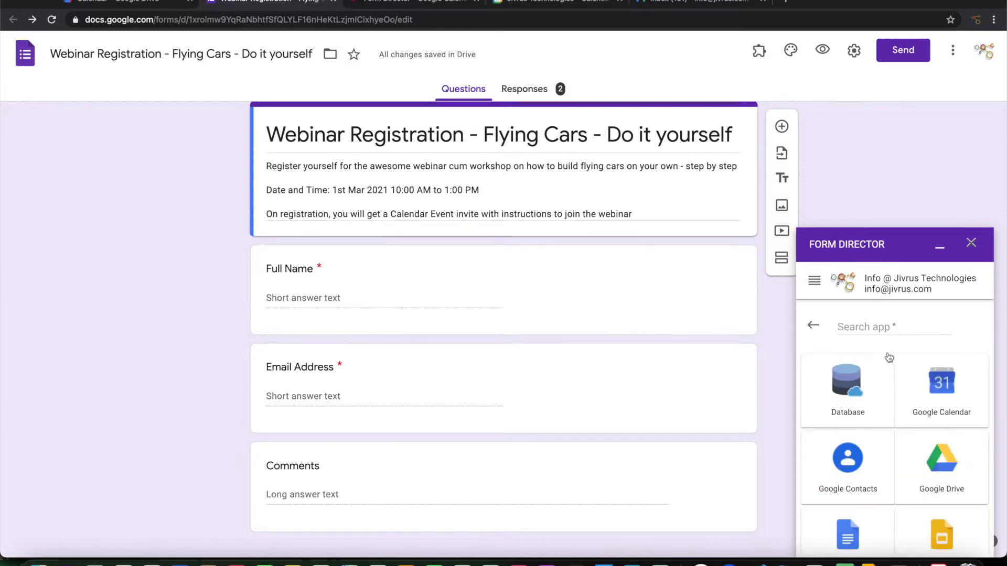
left_click(942, 391)
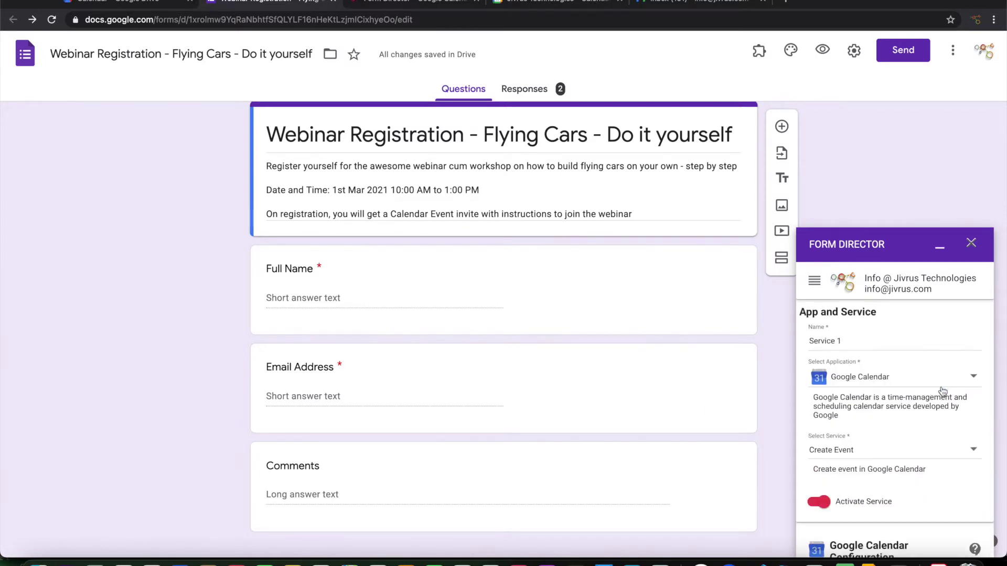
Name the service 'Webinar Registration' and set it to Add Guests To Event.
left_click_drag(872, 340, 727, 342)
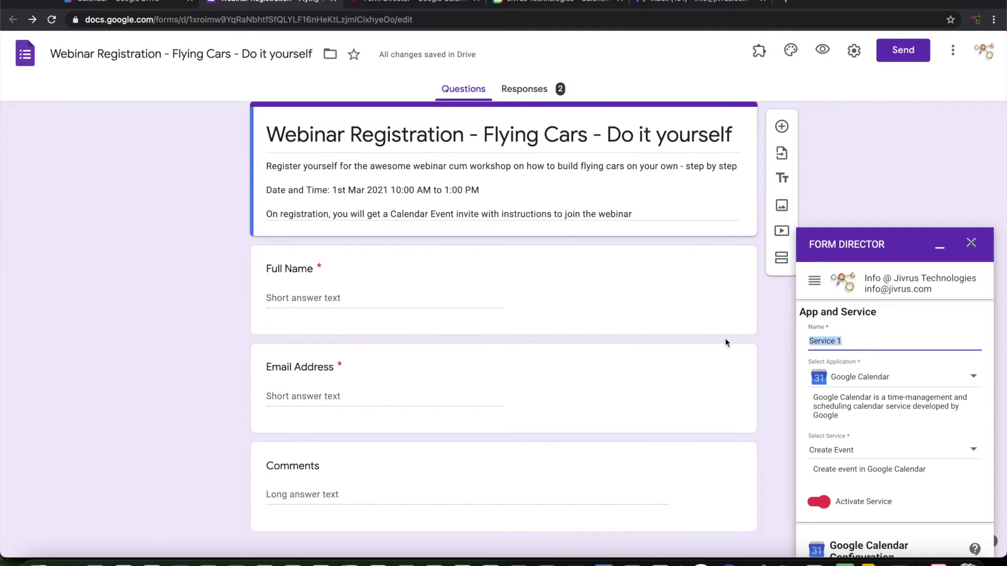
type("Webinar Registration")
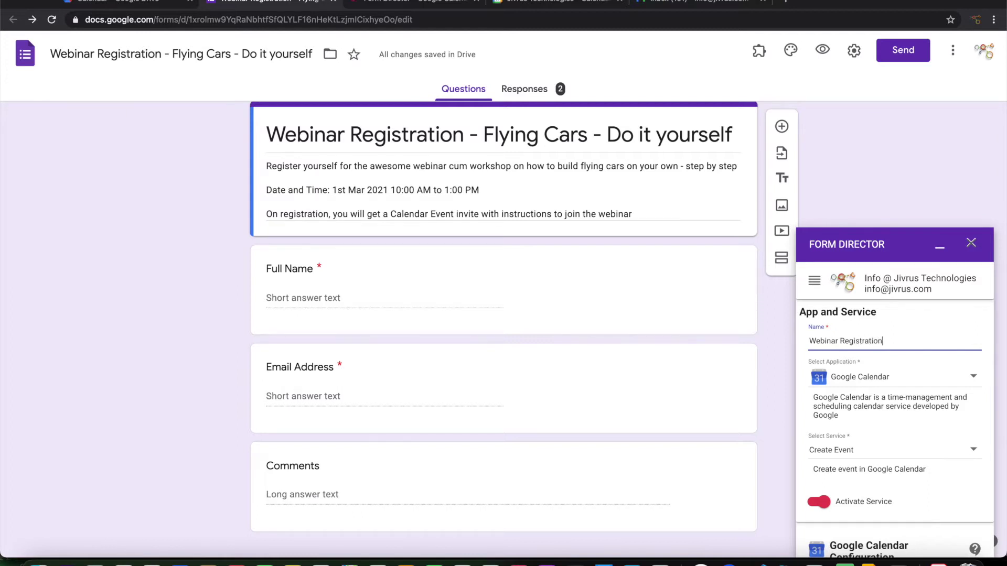
scroll(890, 421, "down", 3)
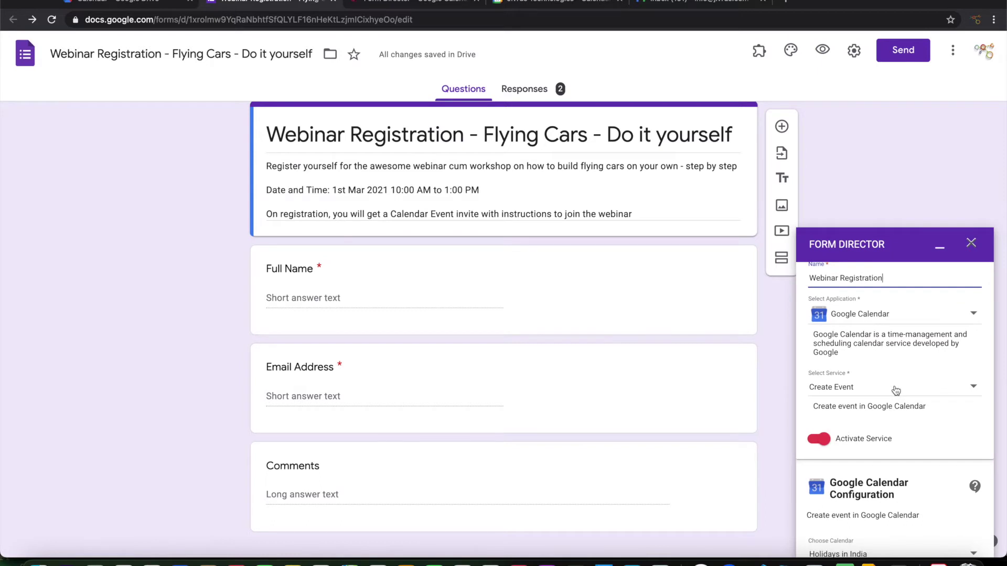
left_click(895, 391)
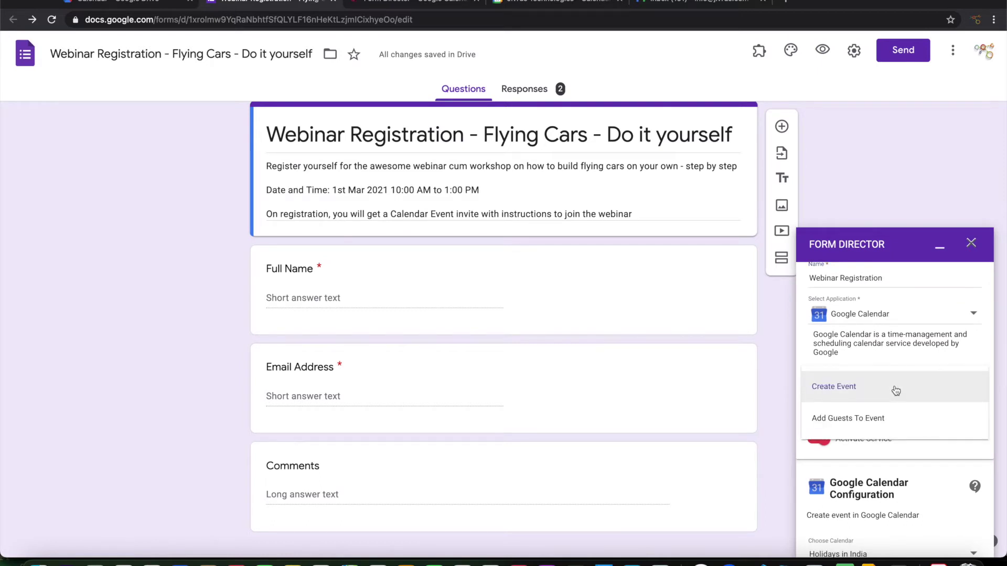
left_click(855, 422)
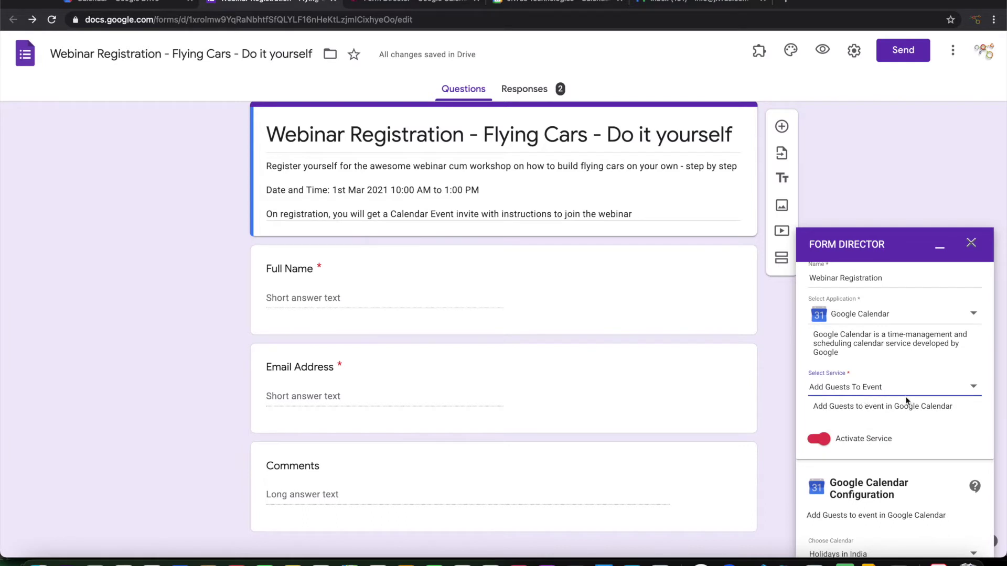
scroll(905, 401, "down", 3)
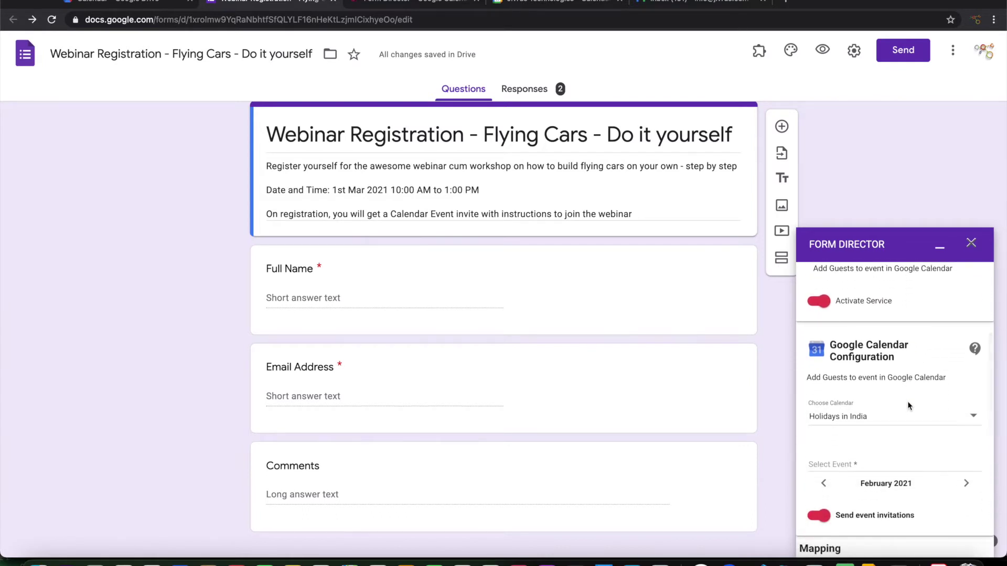
scroll(907, 403, "down", 2)
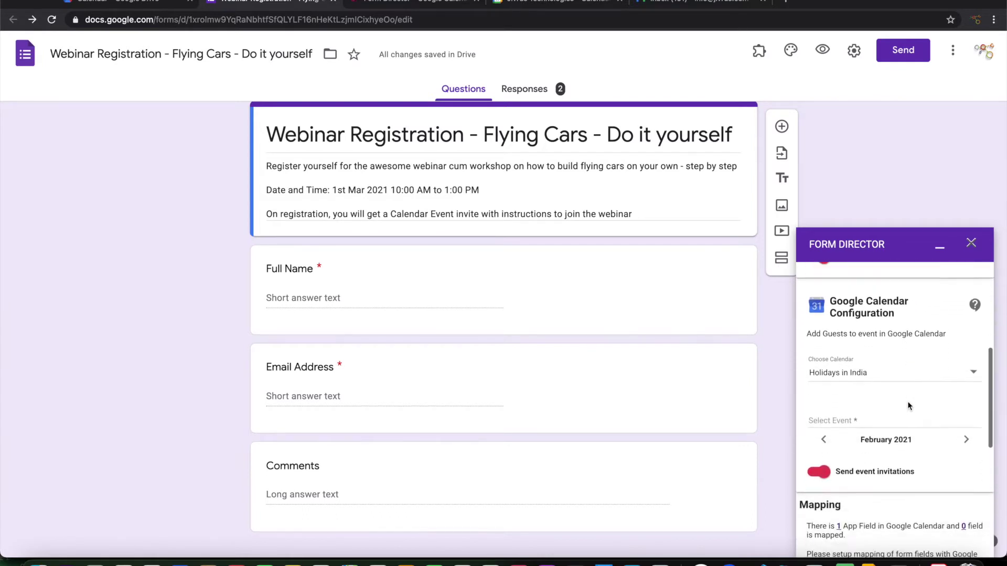
left_click(907, 362)
Select the Business Meeting (Form Director Demo) calendar and its March 2021 'Webinar - Flying Cars - Do it yourself' event.
scroll(895, 447, "down", 2)
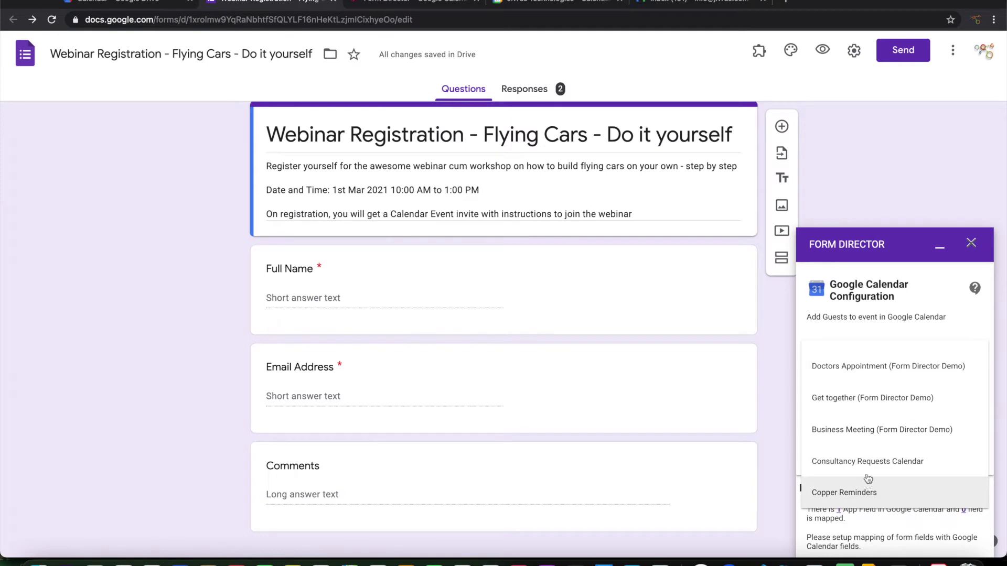
left_click(871, 431)
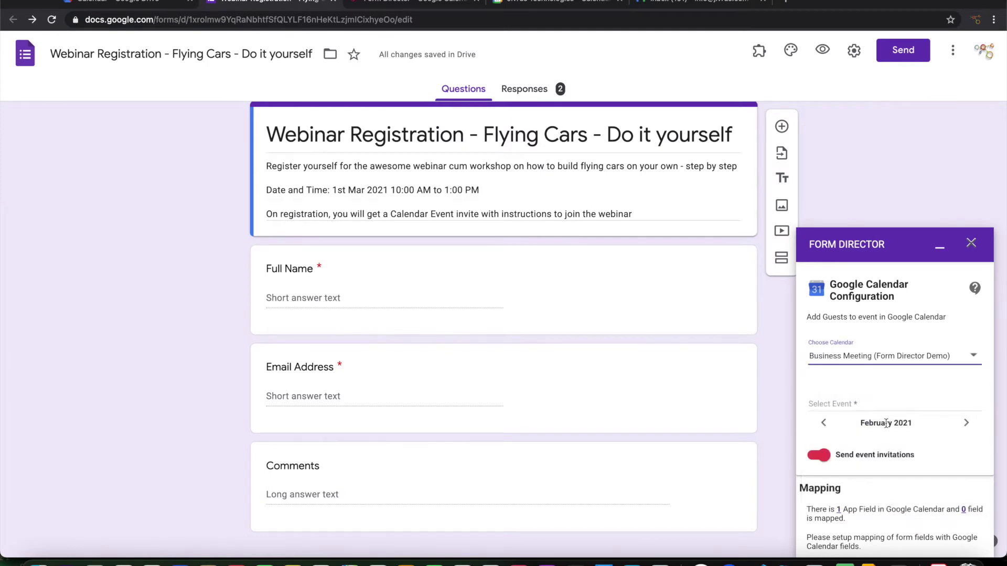
left_click(894, 402)
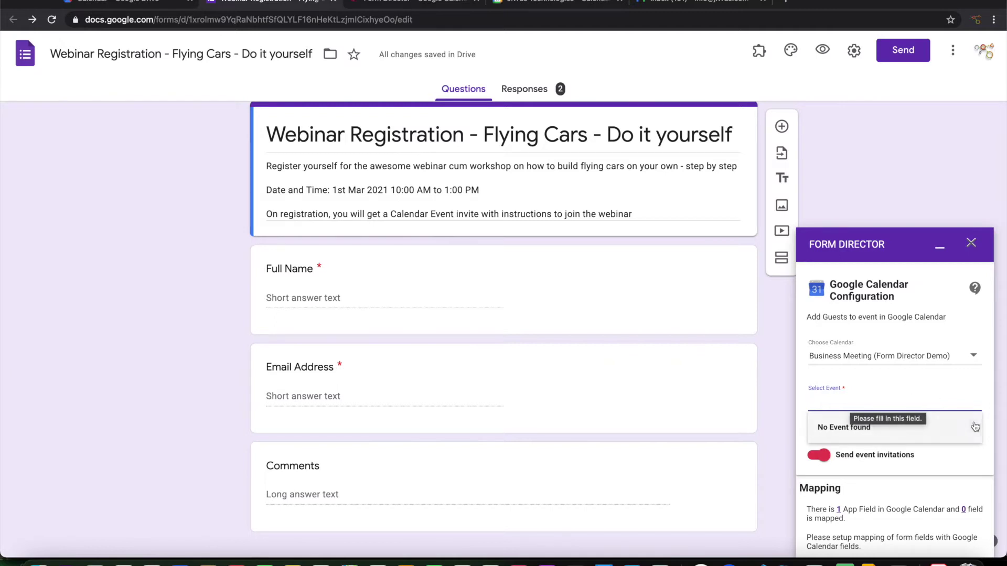
left_click(982, 457)
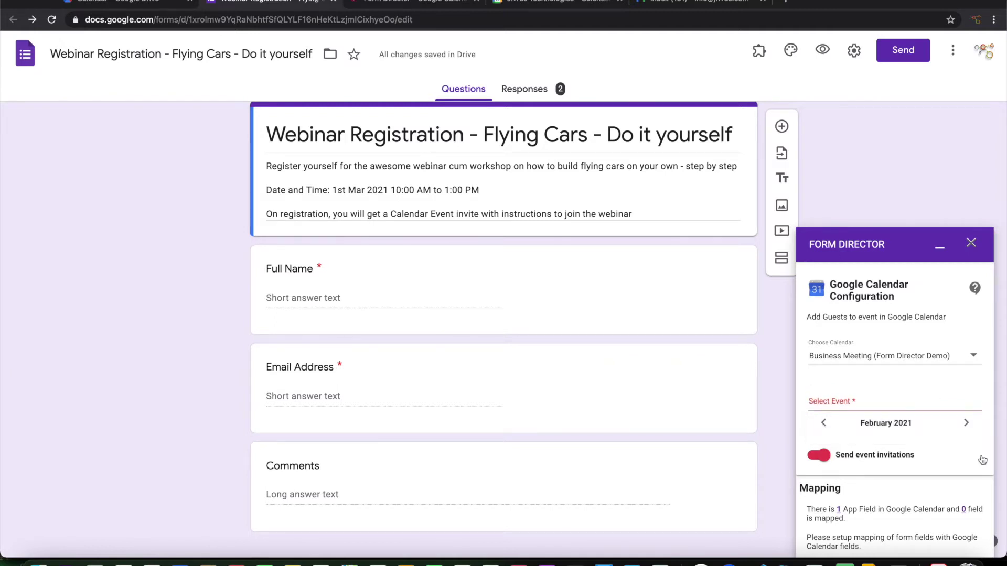
left_click(966, 423)
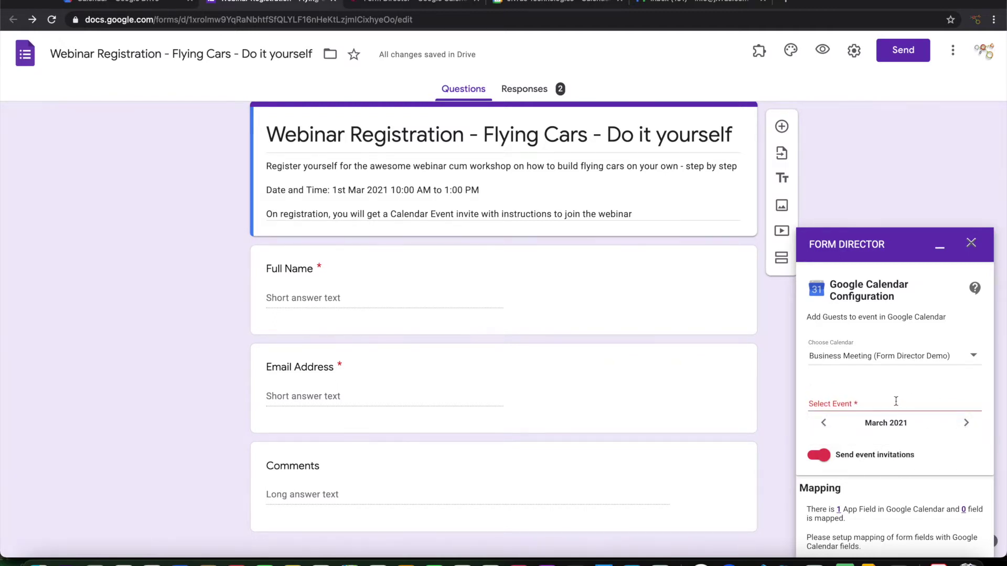
left_click(895, 402)
left_click(886, 429)
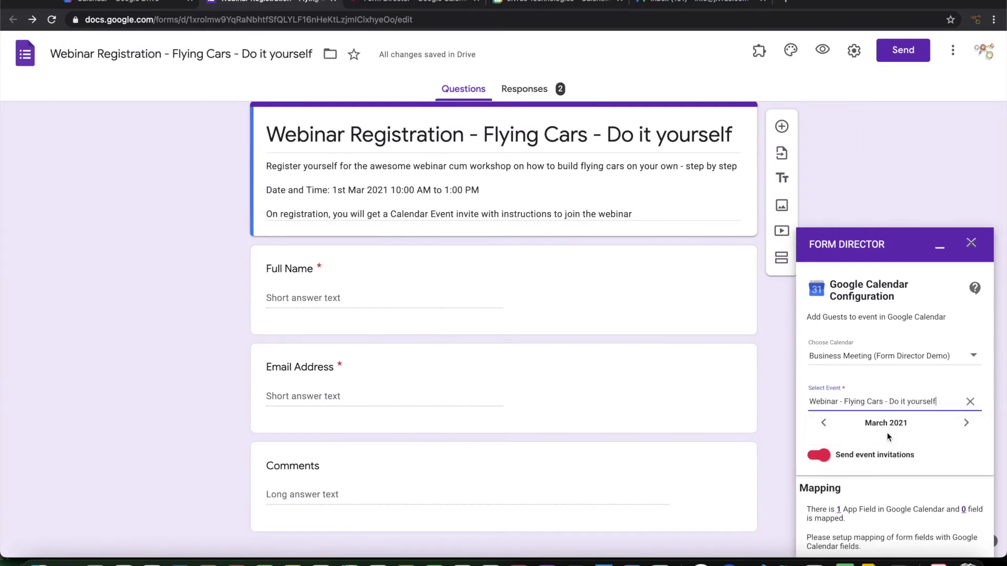
scroll(936, 433, "down", 3)
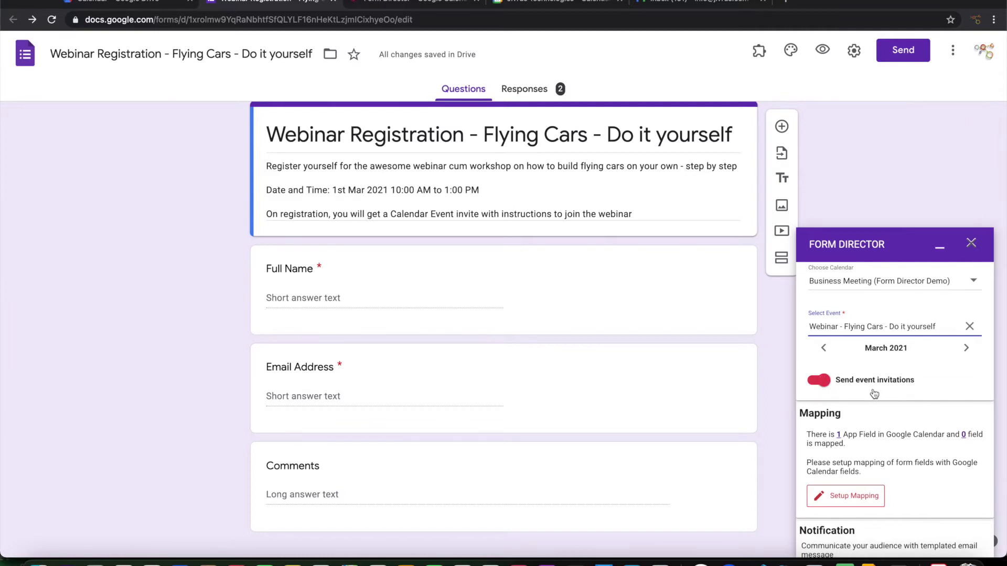
scroll(892, 391, "down", 3)
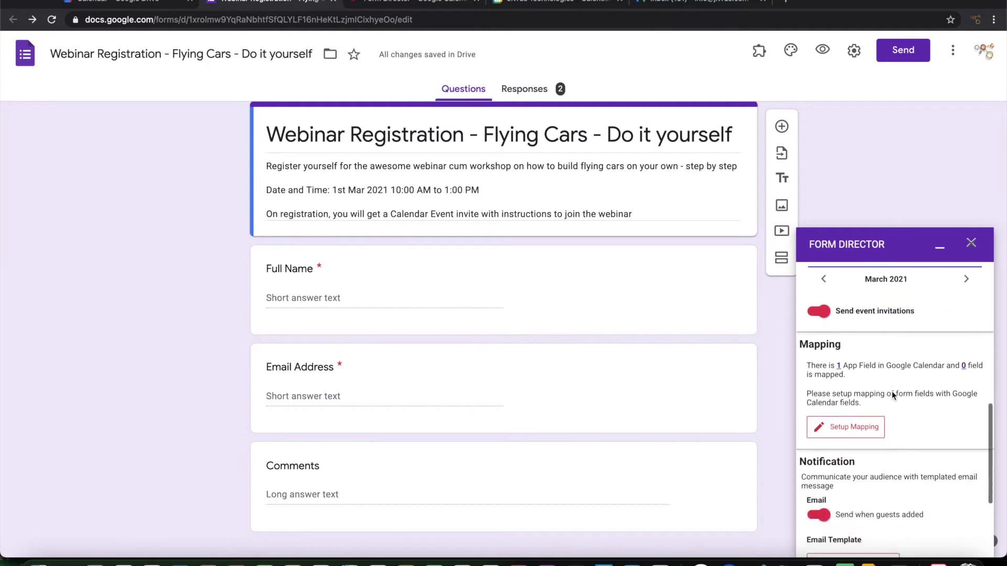
left_click(839, 366)
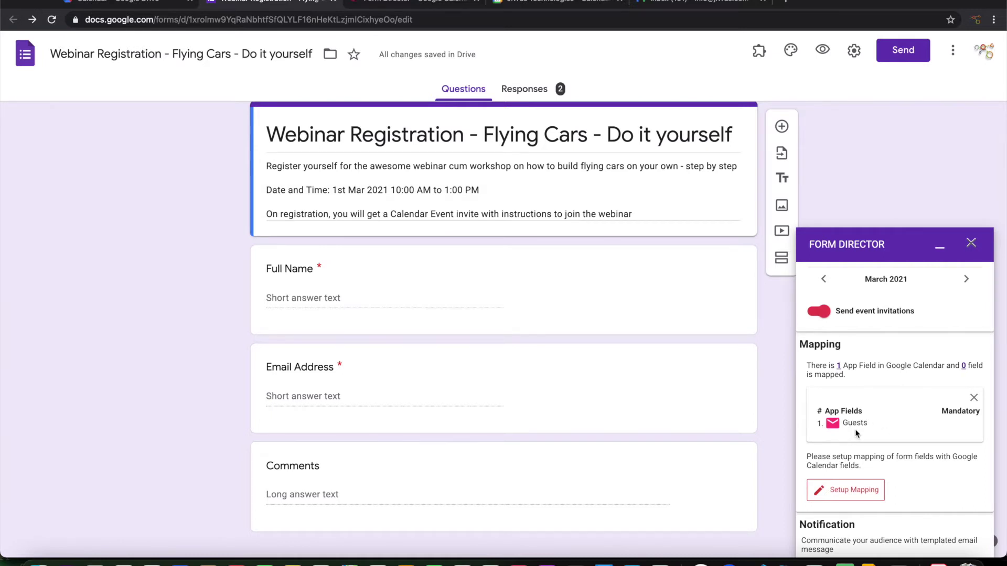
Map the event's Guests field to the Email Address question and save the mappings.
left_click(845, 491)
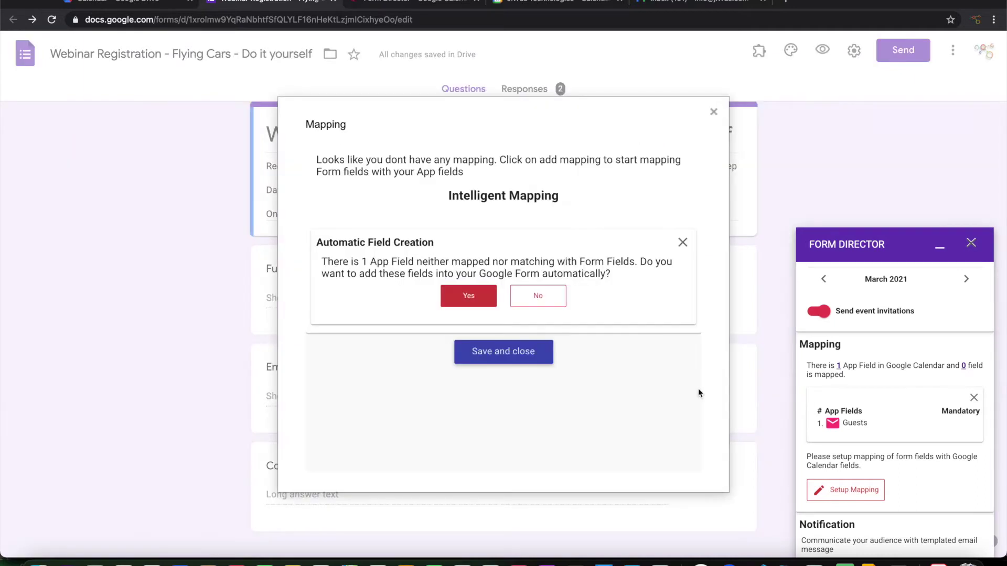
left_click(682, 242)
left_click(325, 218)
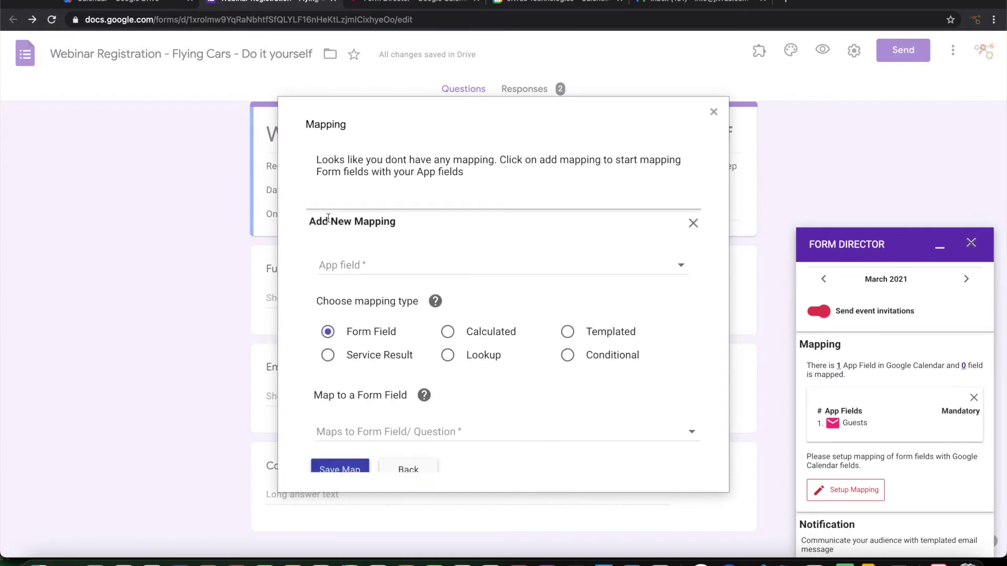
left_click(355, 266)
left_click(358, 272)
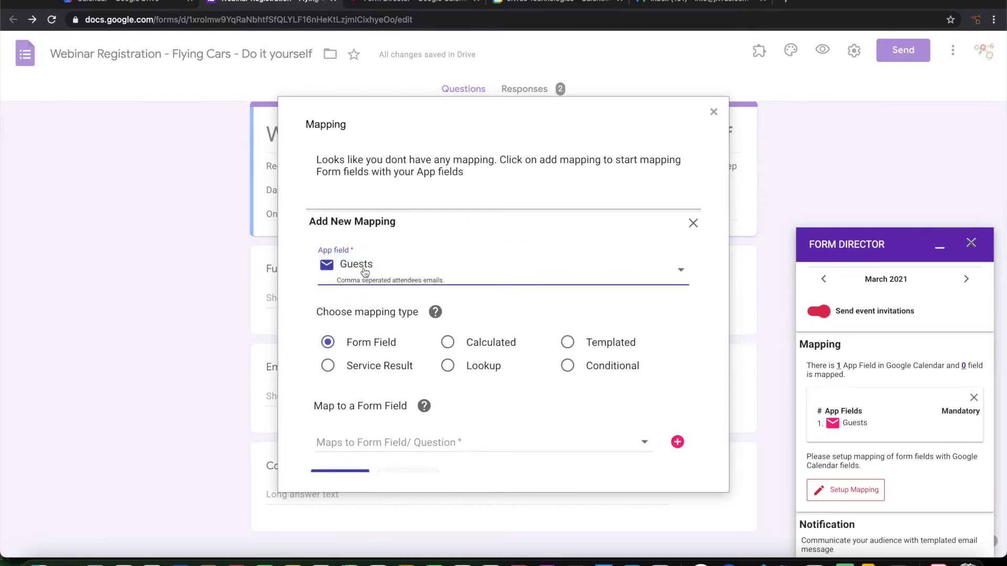
left_click(364, 379)
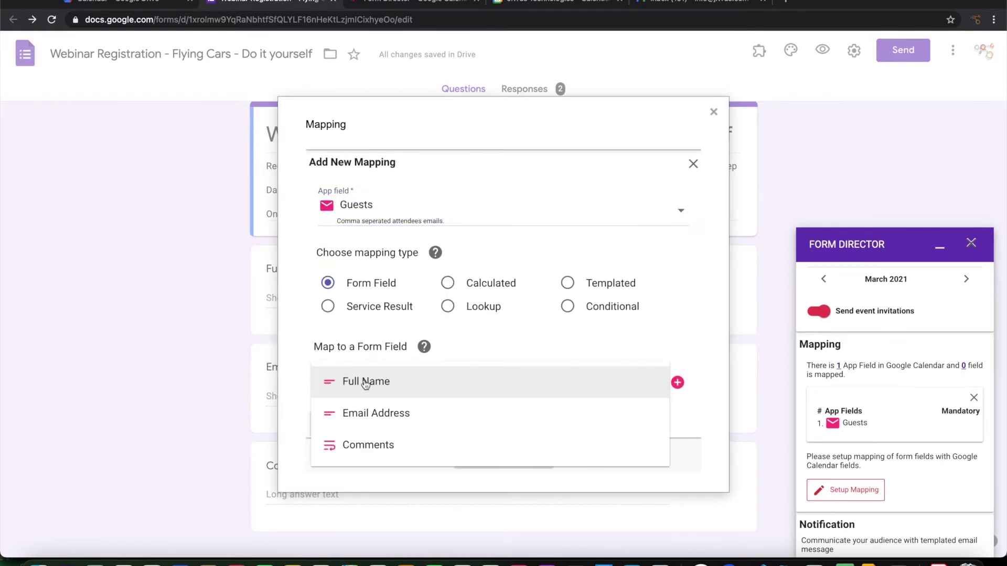
left_click(390, 414)
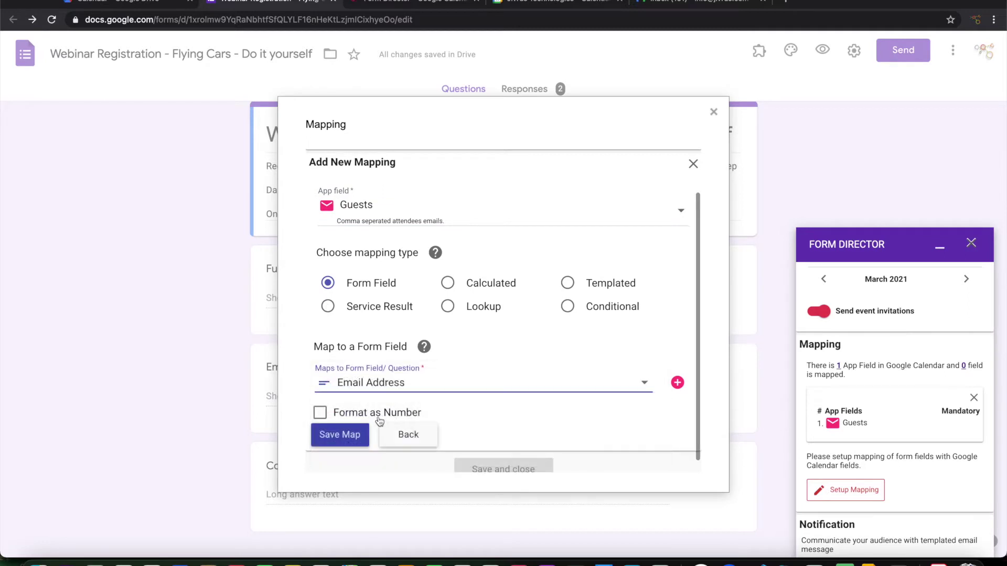
left_click(332, 435)
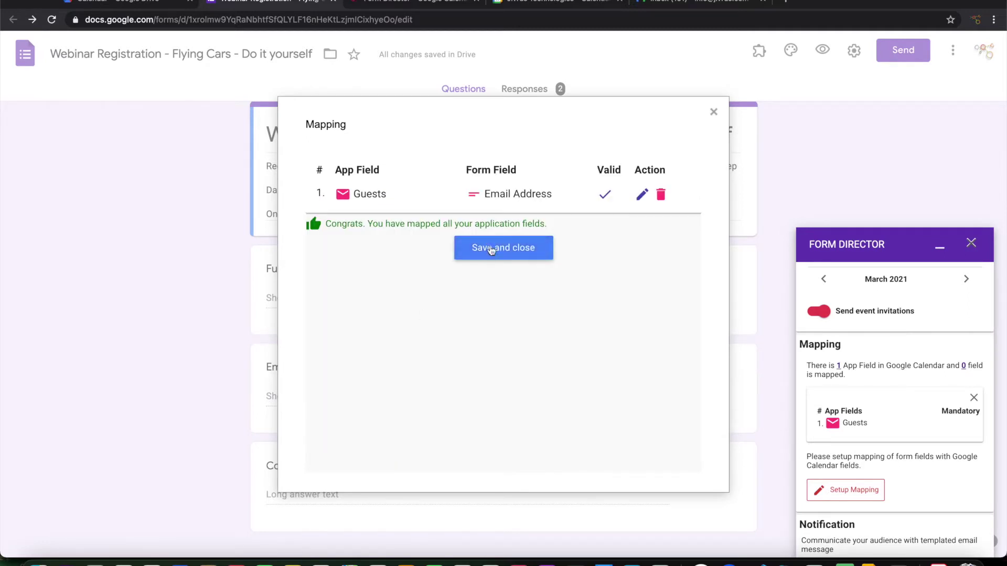
left_click(495, 253)
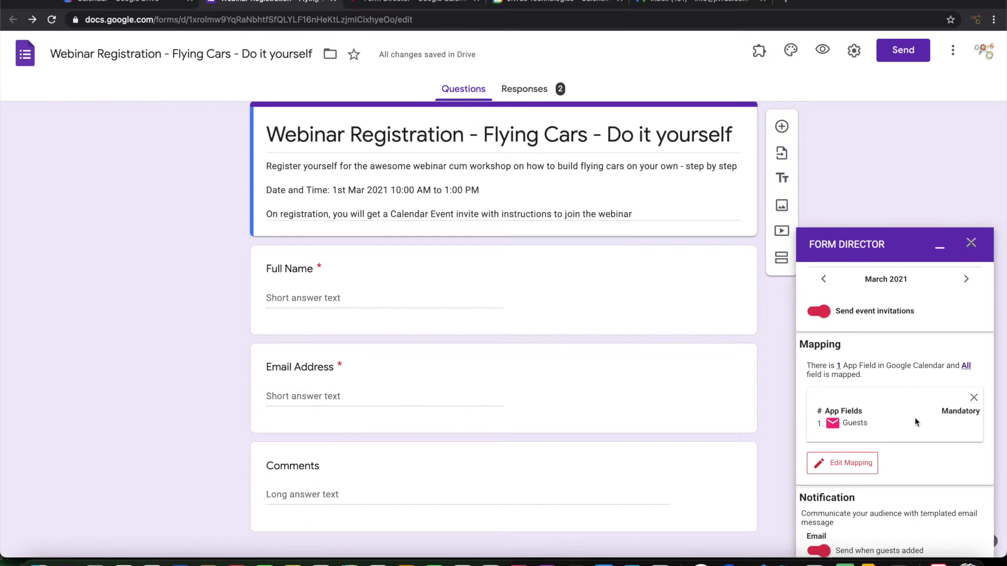
scroll(915, 417, "down", 2)
scroll(914, 417, "down", 3)
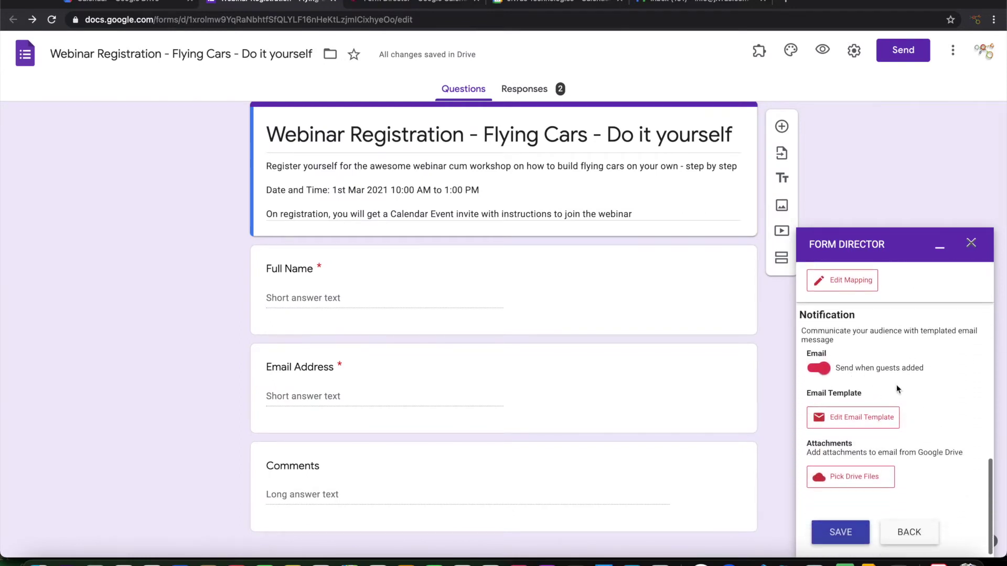
scroll(896, 389, "down", 1)
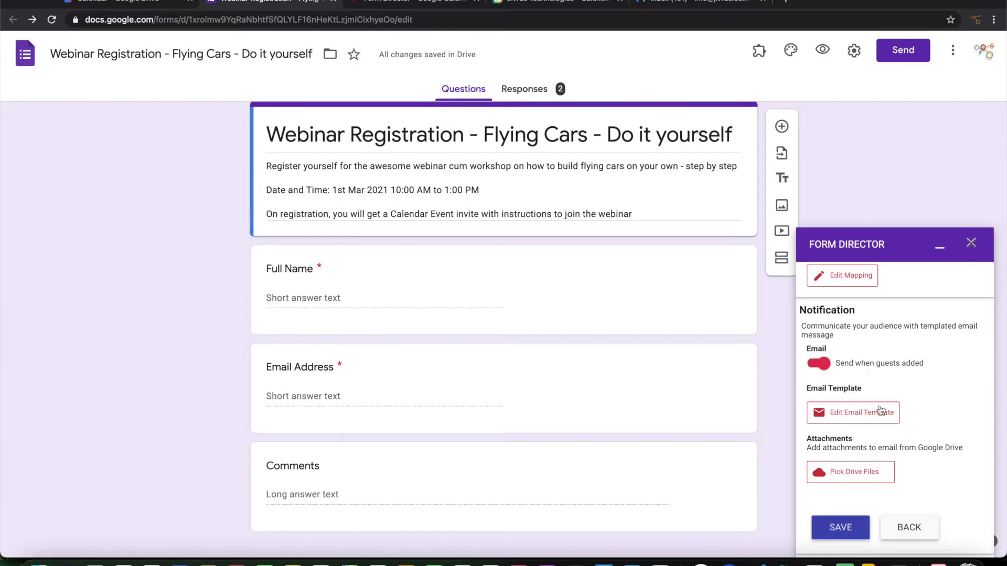
Open the notification email template and change the sender name to 'Webina'.
left_click(849, 418)
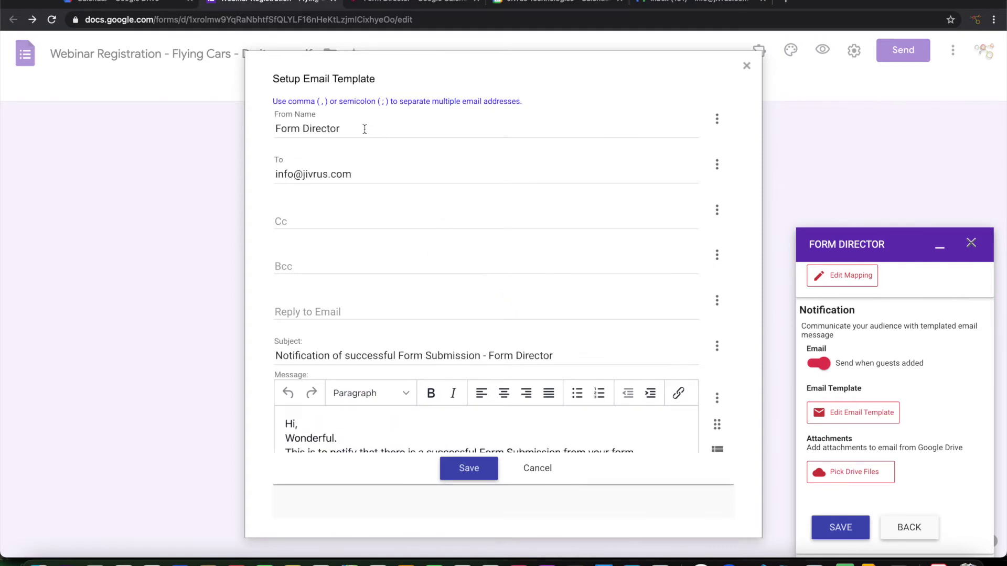
left_click_drag(364, 128, 240, 123)
type("Webi")
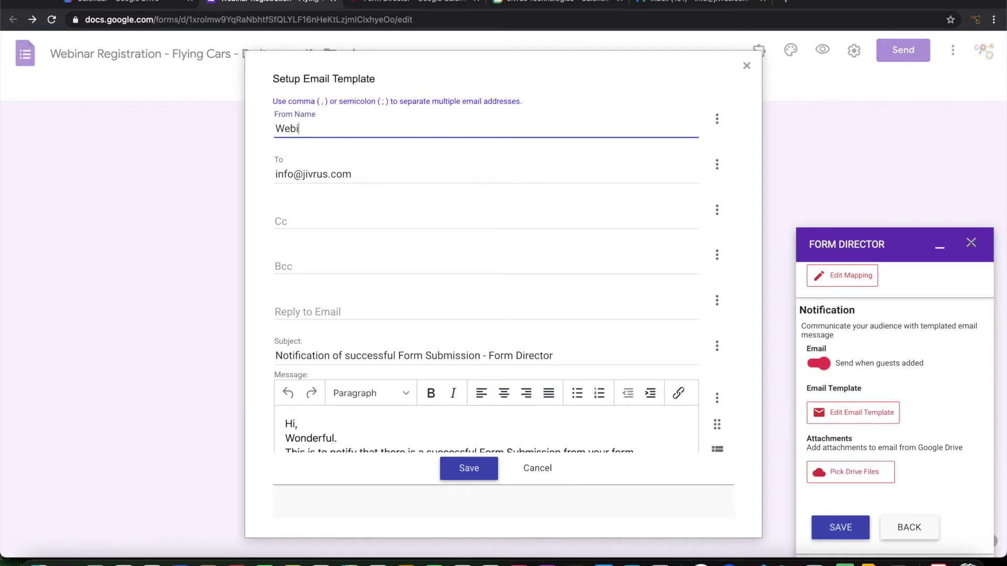
type("nar")
key("Tab")
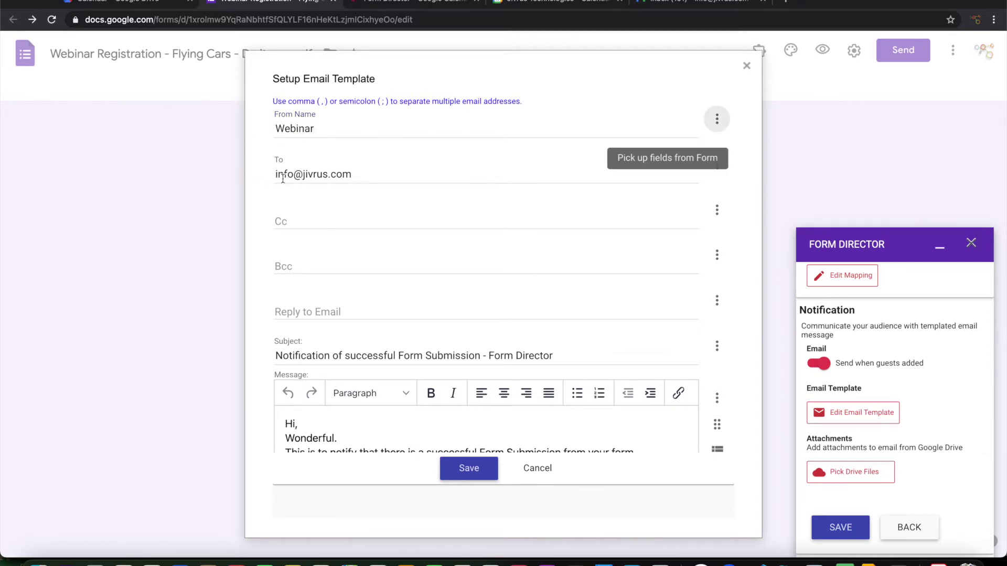
left_click(382, 174)
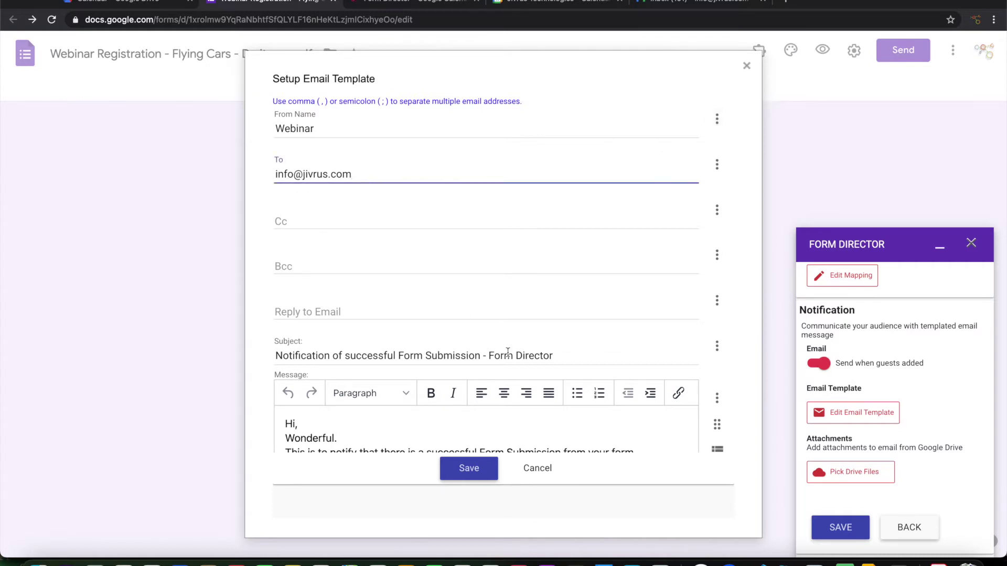
Set the subject to 'New User ${Full Name} registered for Flying cars webinar'.
left_click(583, 355)
key("super+a")
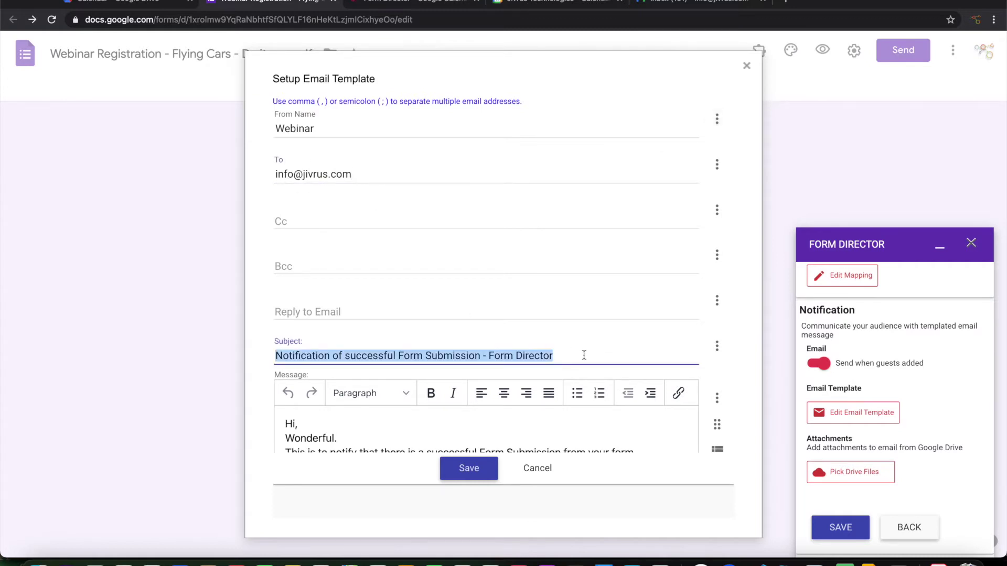
type("New User")
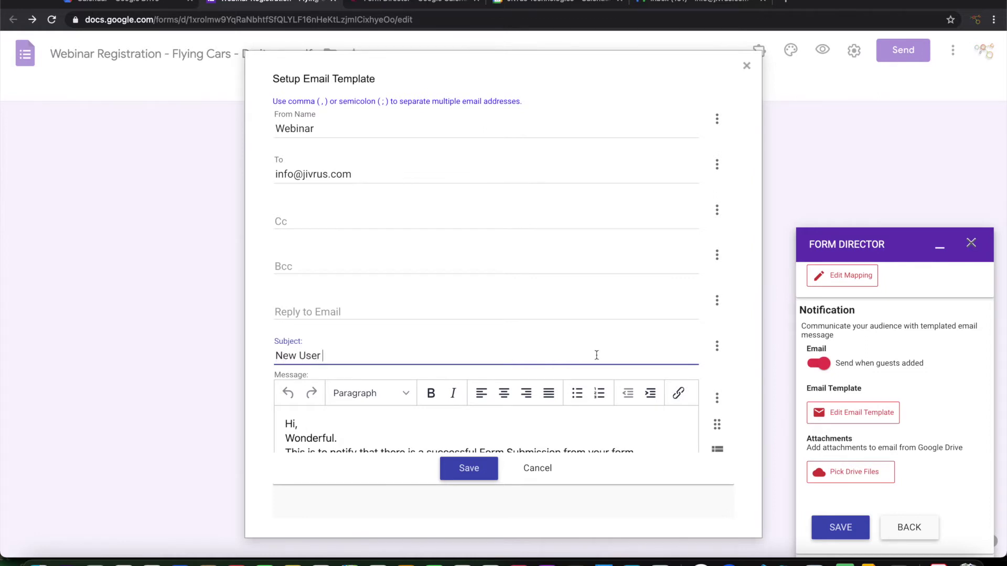
left_click(716, 346)
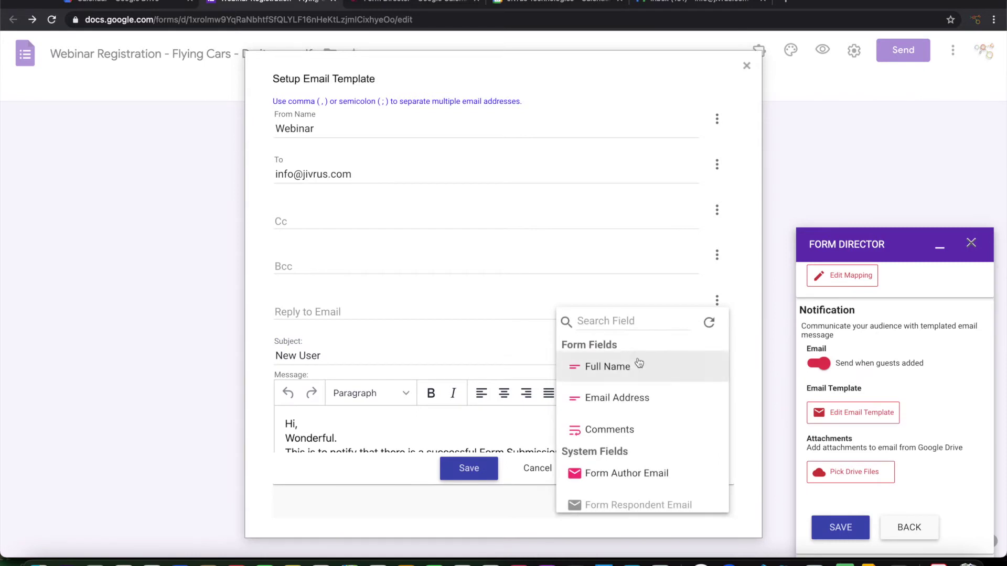
left_click(608, 367)
type("r")
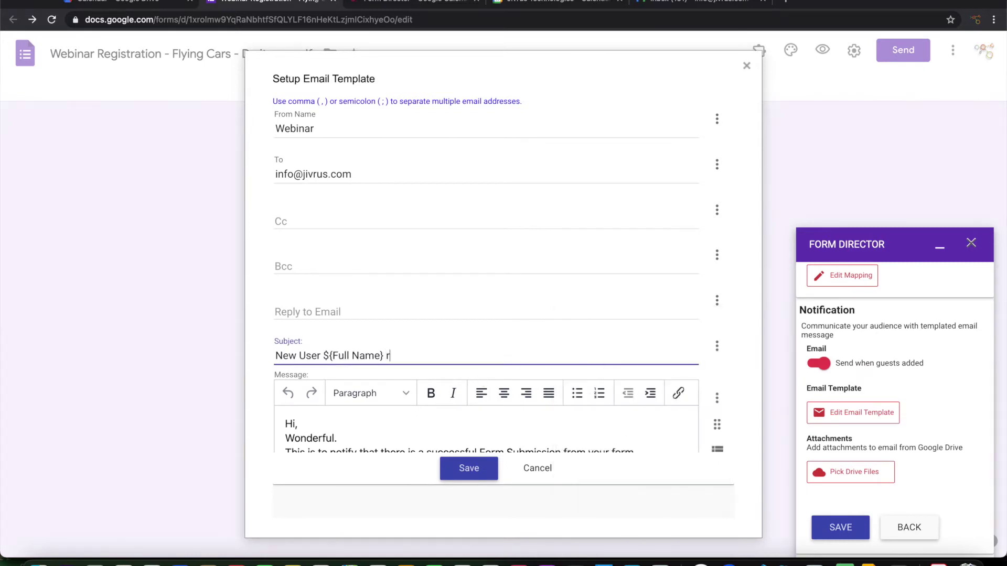
type("egistred for")
key("BackSpace")
key("BackSpace")
key("BackSpace")
type("ered for Flying card")
key("BackSpace")
type("s ")
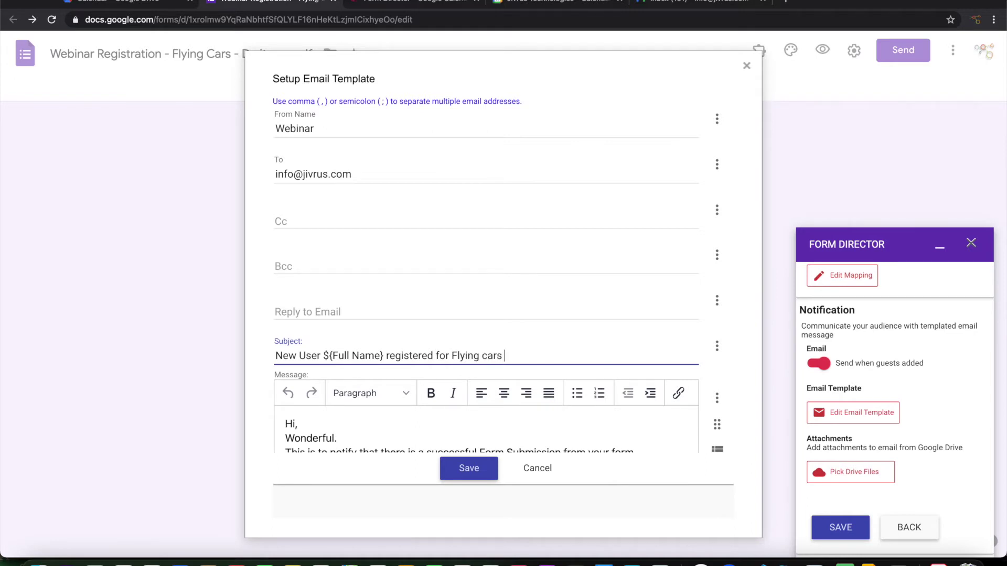
type("webinar")
scroll(456, 315, "down", 3)
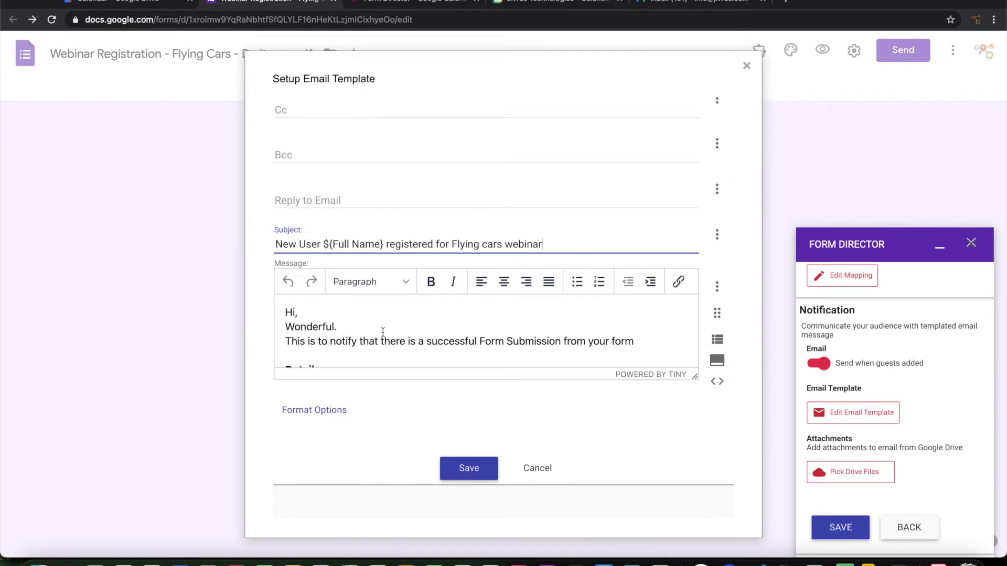
Reword the message body to announce a 'new user registration', with a blank line before Details.
scroll(382, 331, "down", 1)
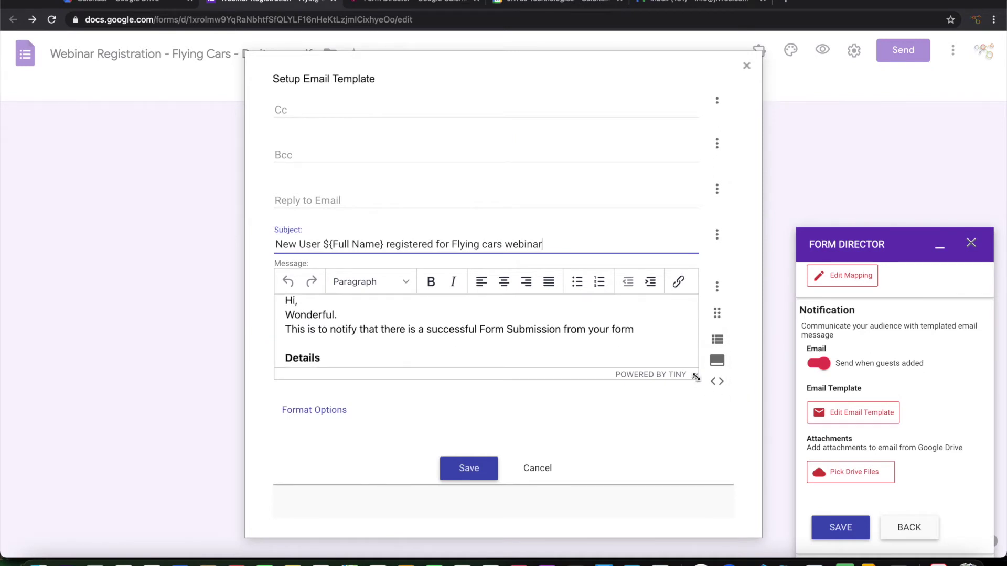
left_click_drag(679, 377, 688, 472)
scroll(474, 382, "down", 1)
scroll(474, 382, "up", 3)
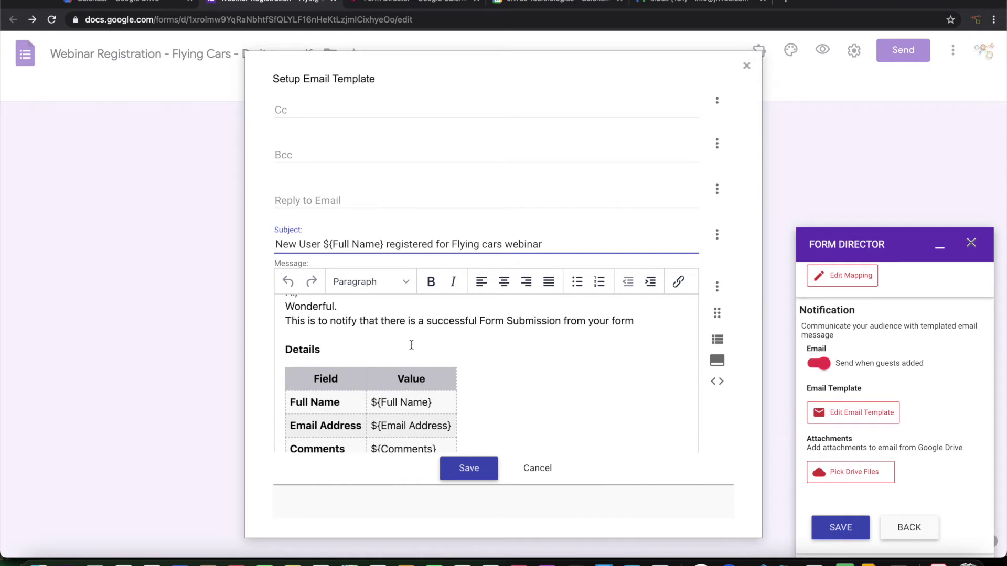
scroll(374, 331, "up", 2)
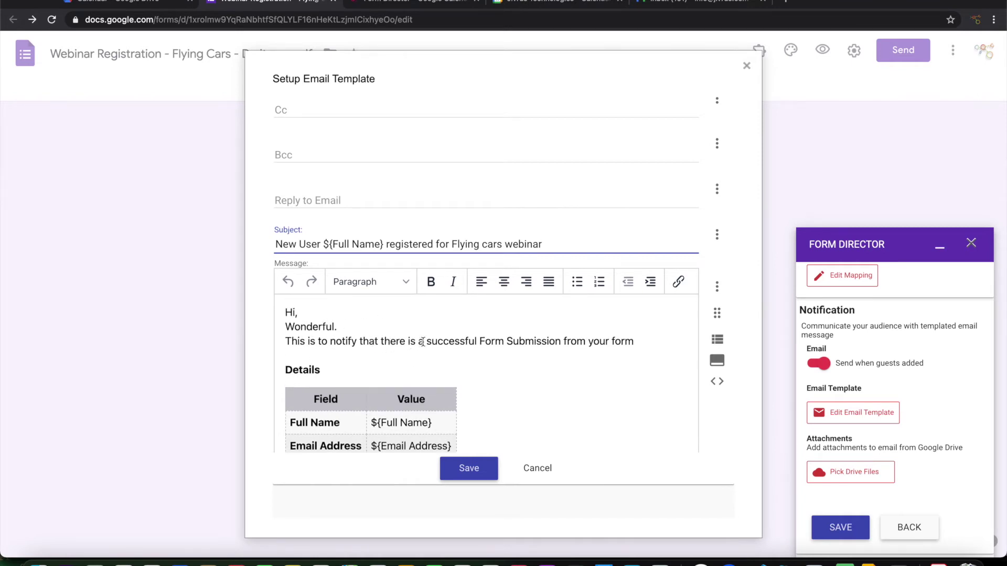
left_click_drag(427, 341, 650, 348)
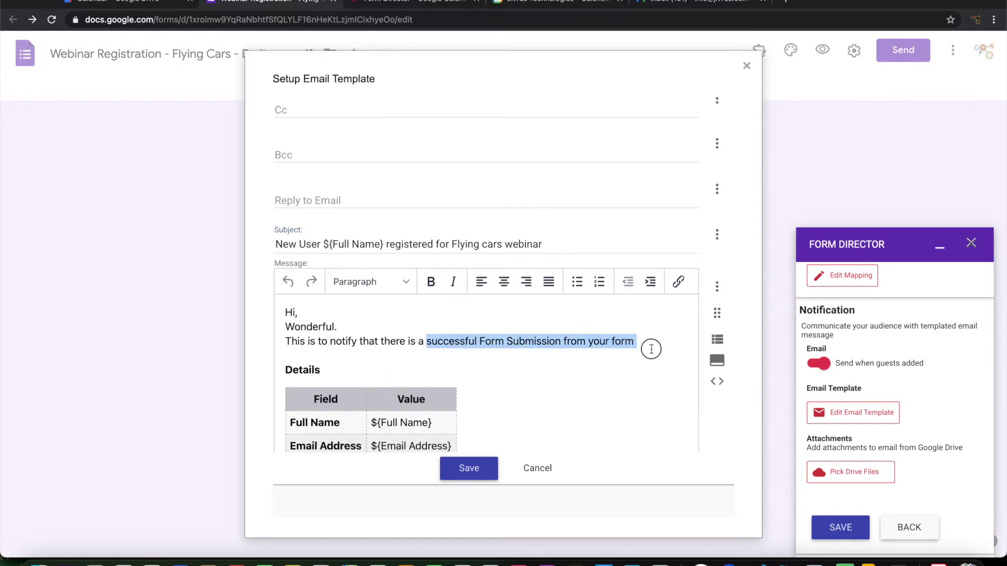
type("new user")
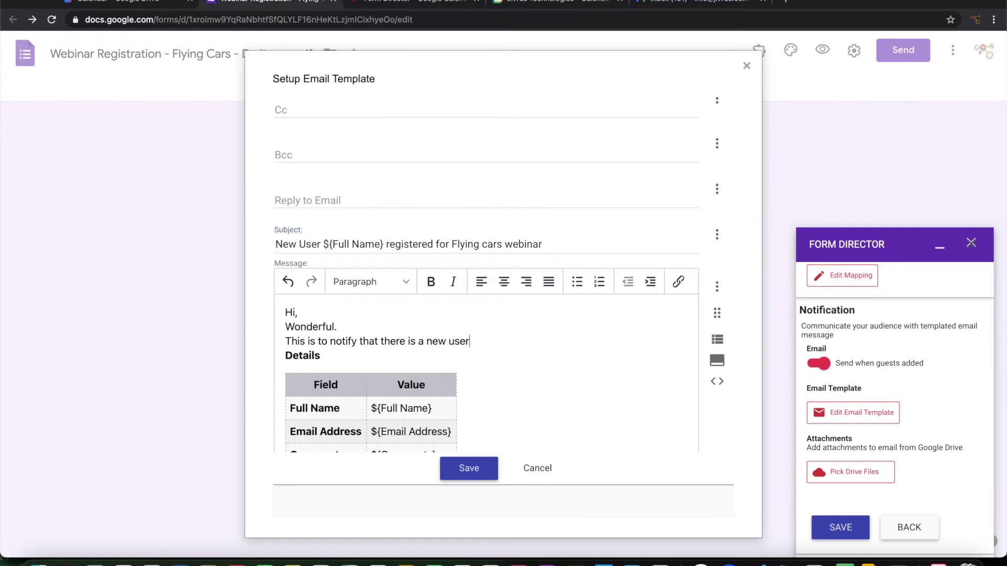
type(" registration")
key("Return")
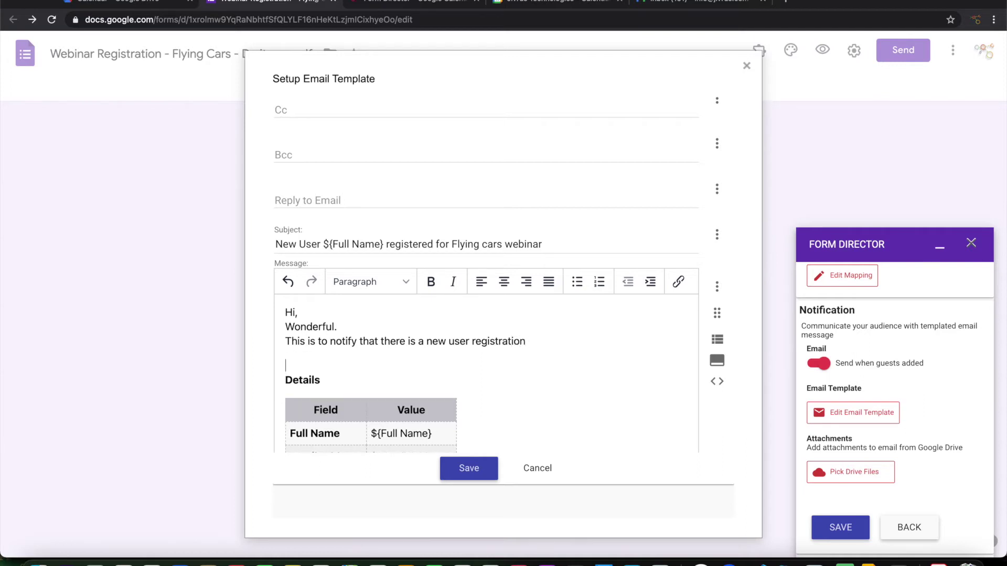
scroll(639, 391, "down", 6)
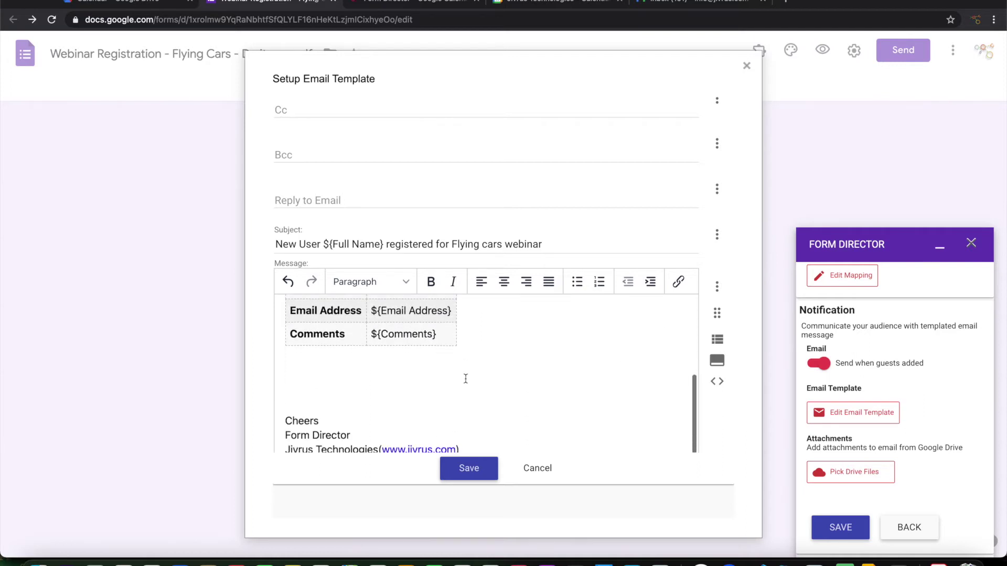
Sign the message 'Webinar Automation' and save the template and Form Director settings.
mouse_move(286, 386)
left_mouse_down()
mouse_move(391, 405)
mouse_move(473, 402)
left_mouse_up()
type("We")
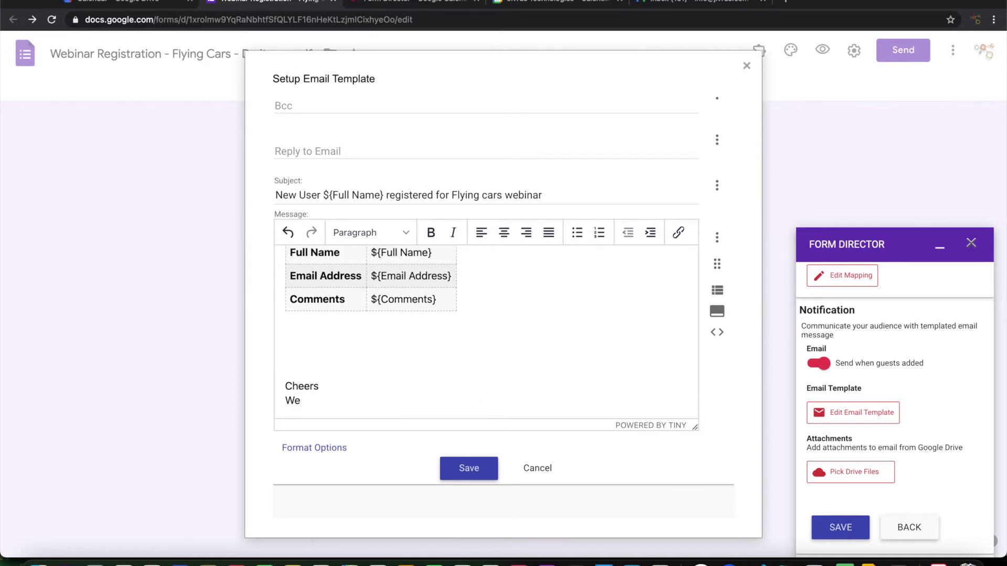
type("binar Automation")
scroll(542, 319, "up", 2)
scroll(542, 319, "up", 5)
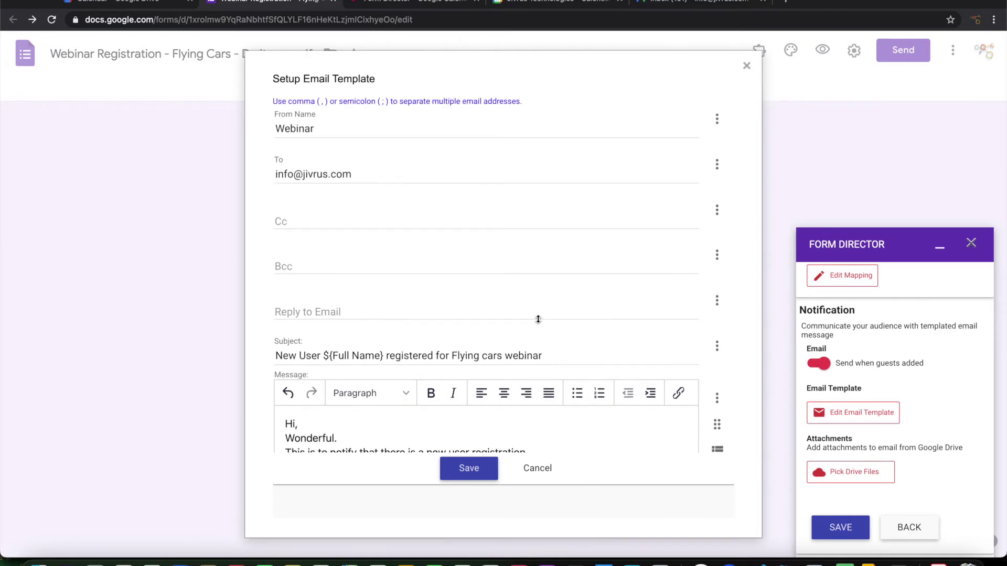
scroll(514, 308, "down", 4)
scroll(513, 308, "down", 3)
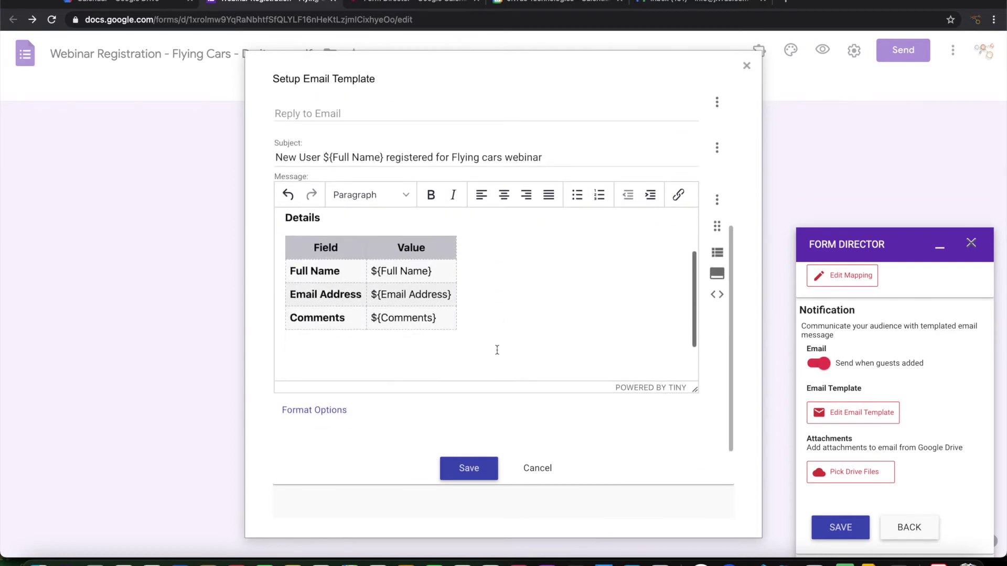
left_click(460, 461)
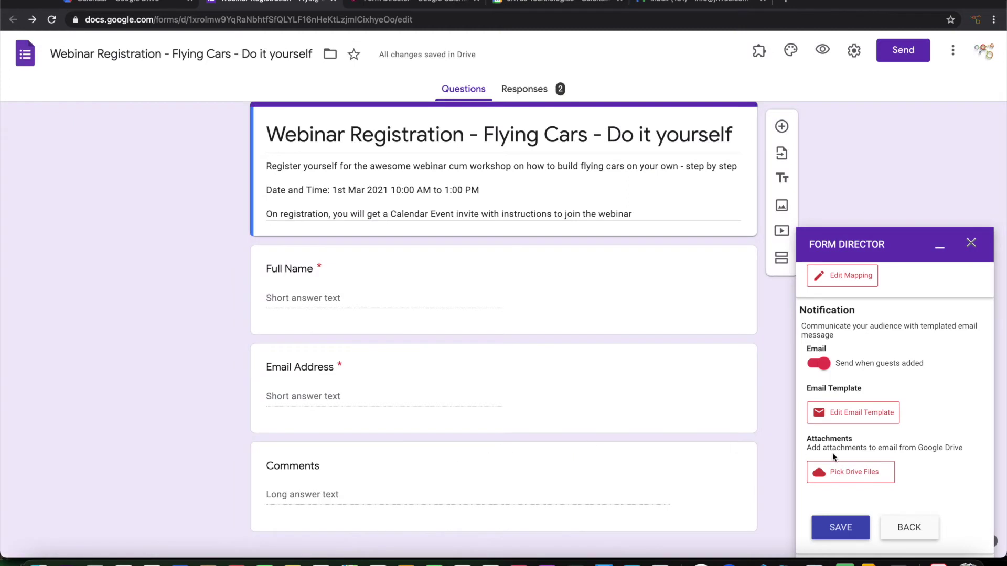
left_click(848, 533)
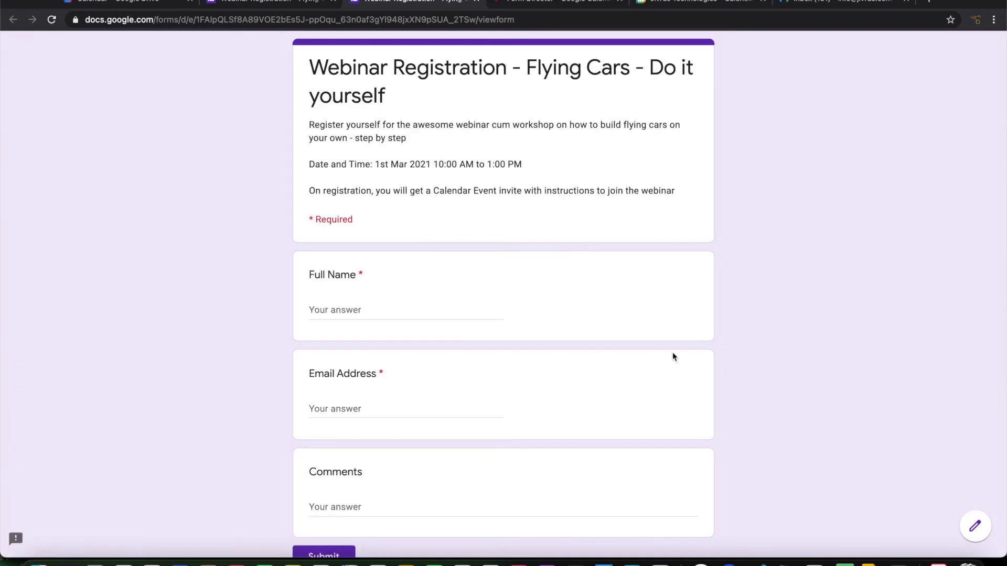
Fill in the live form with a test registrant's full name, e-mail address and comment 'thank'.
left_click(414, 313)
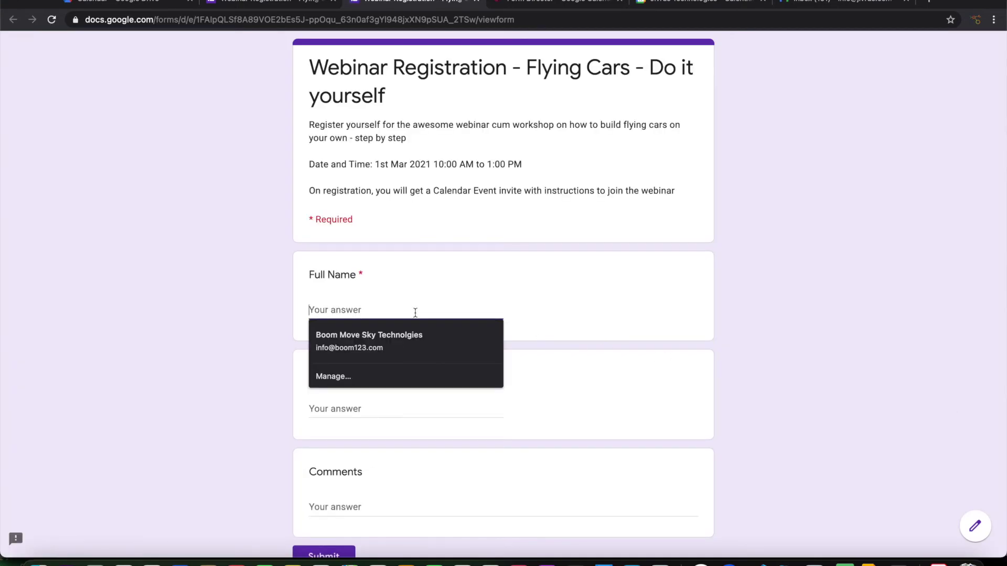
key("Tab")
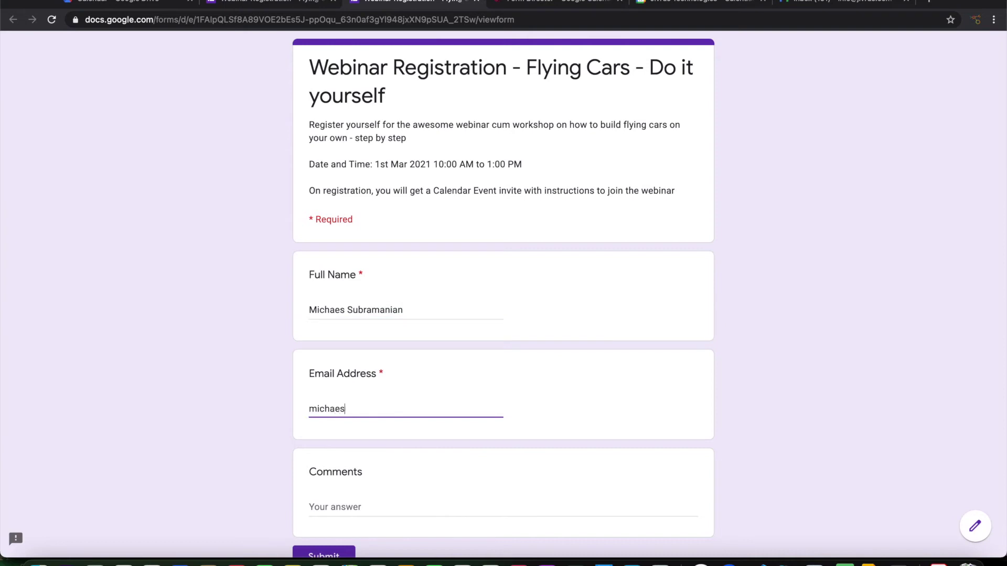
left_click(355, 510)
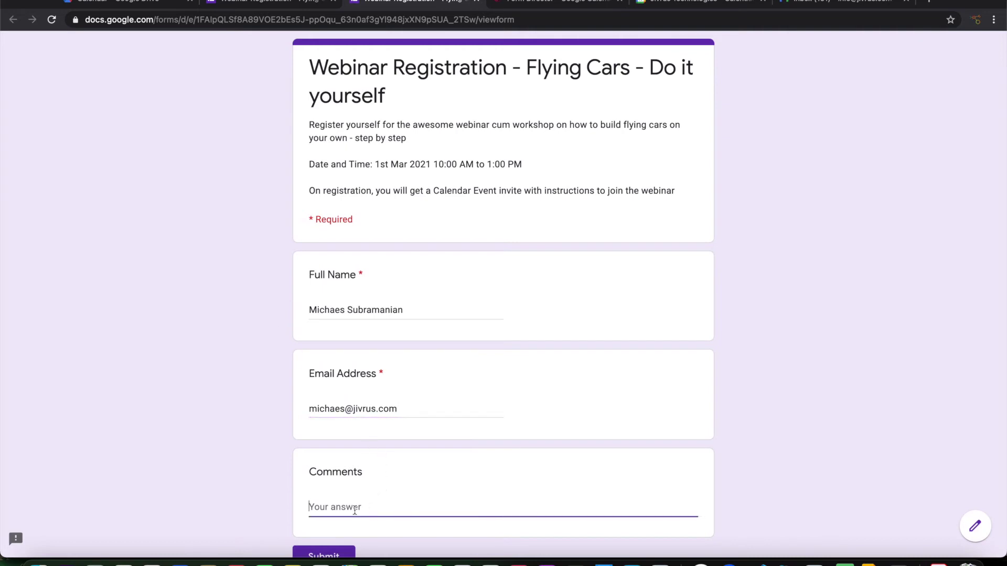
type("thanks")
Glance at the webinar event in Calendar, then return to the live form and submit it.
left_click(686, 2)
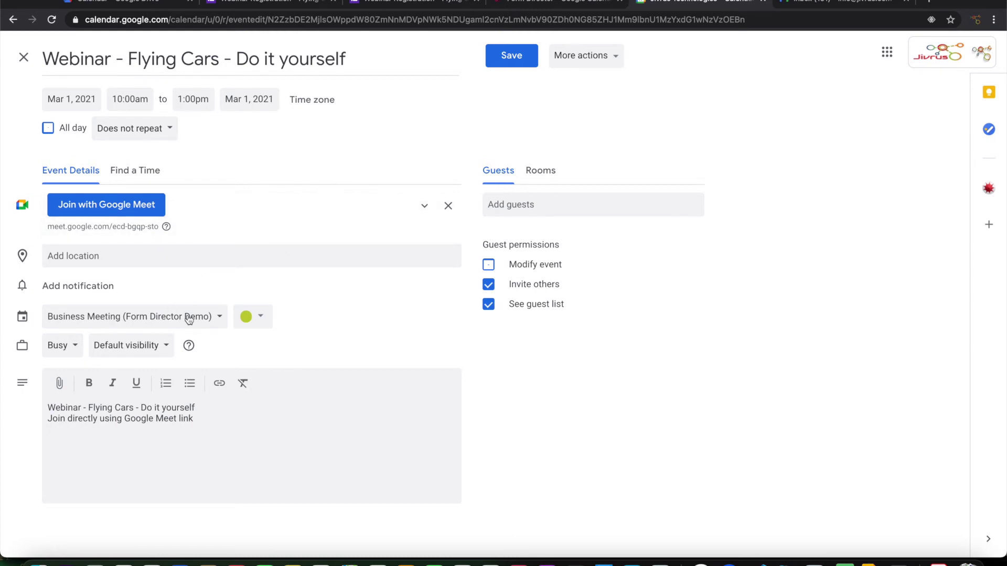
left_click(289, 3)
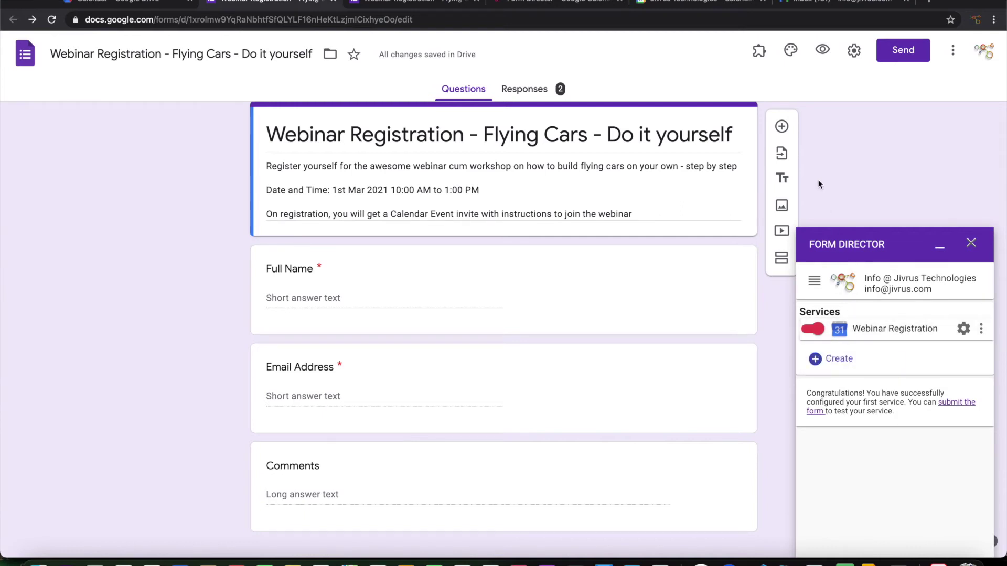
left_click(422, 5)
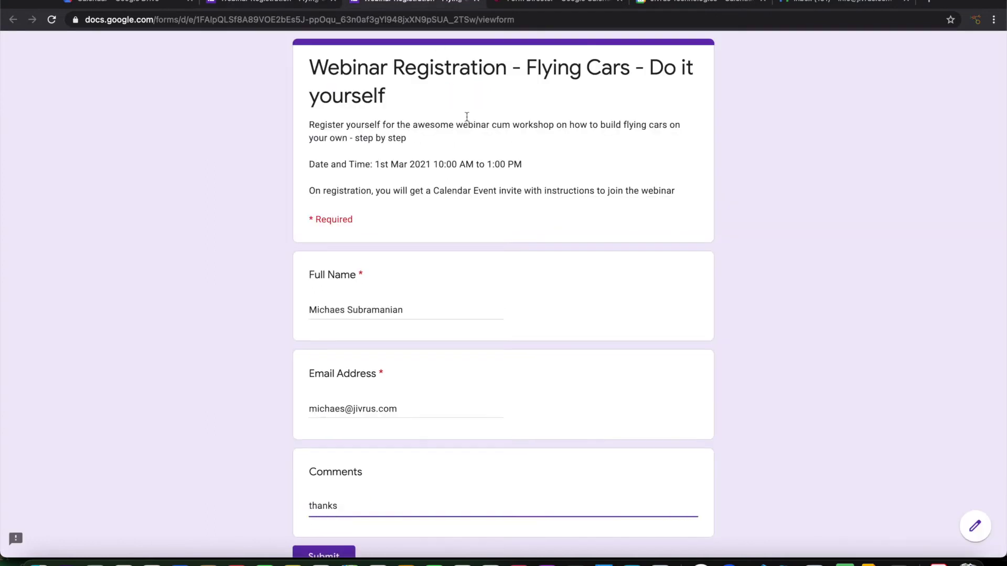
scroll(482, 235, "down", 3)
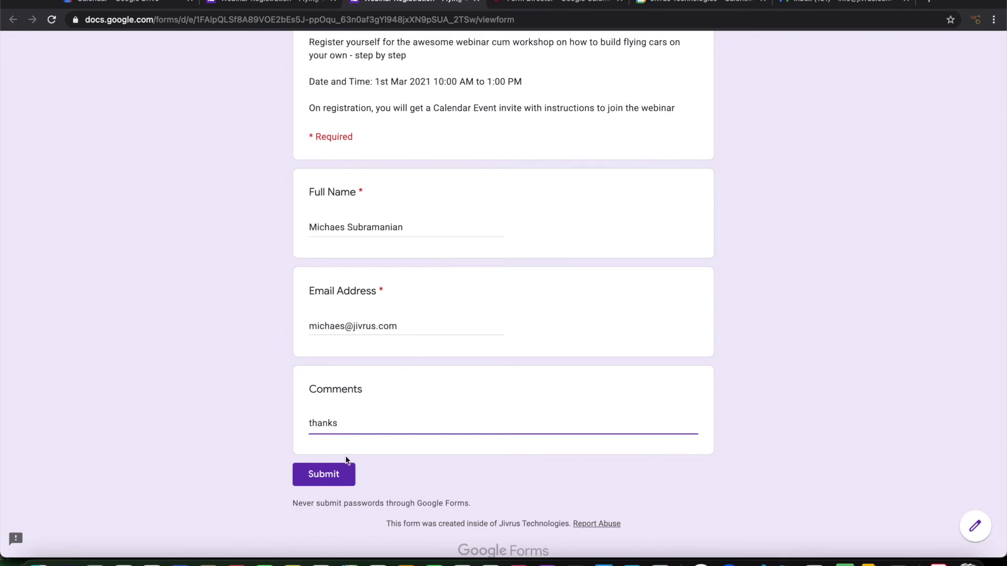
left_click(323, 479)
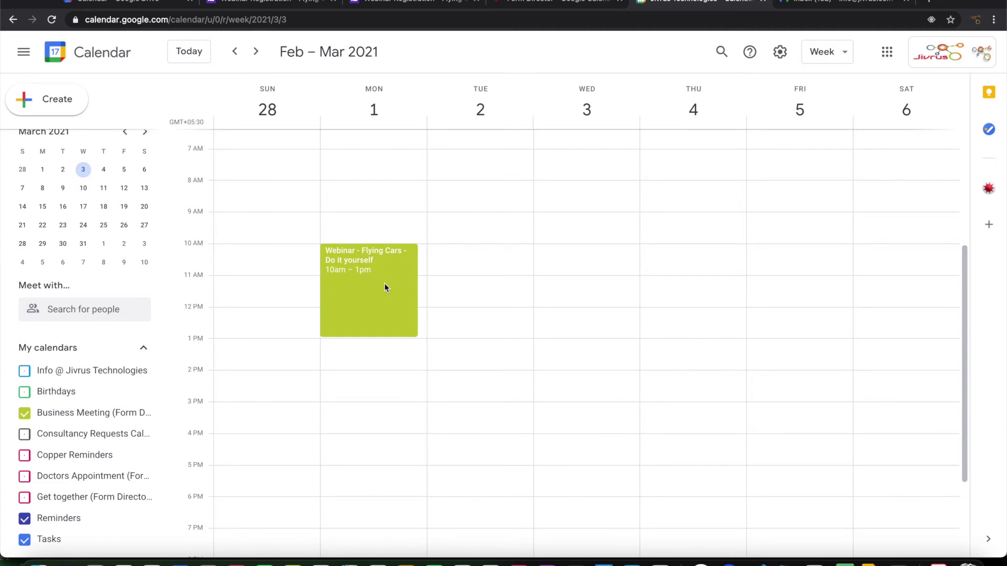
Open the Mar 1 webinar event's full page to confirm the test registrant is its only guest.
left_click(385, 284)
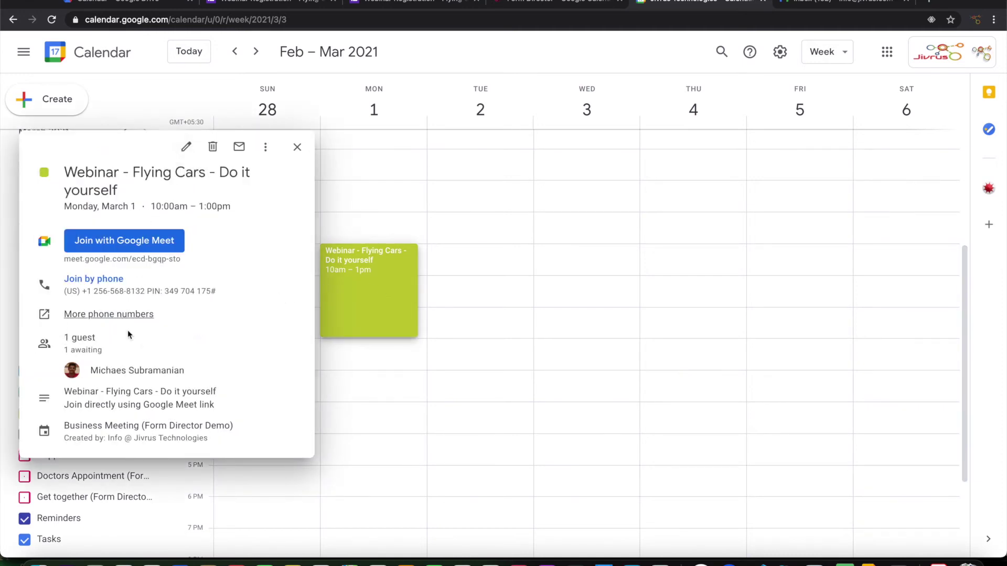
left_click(186, 147)
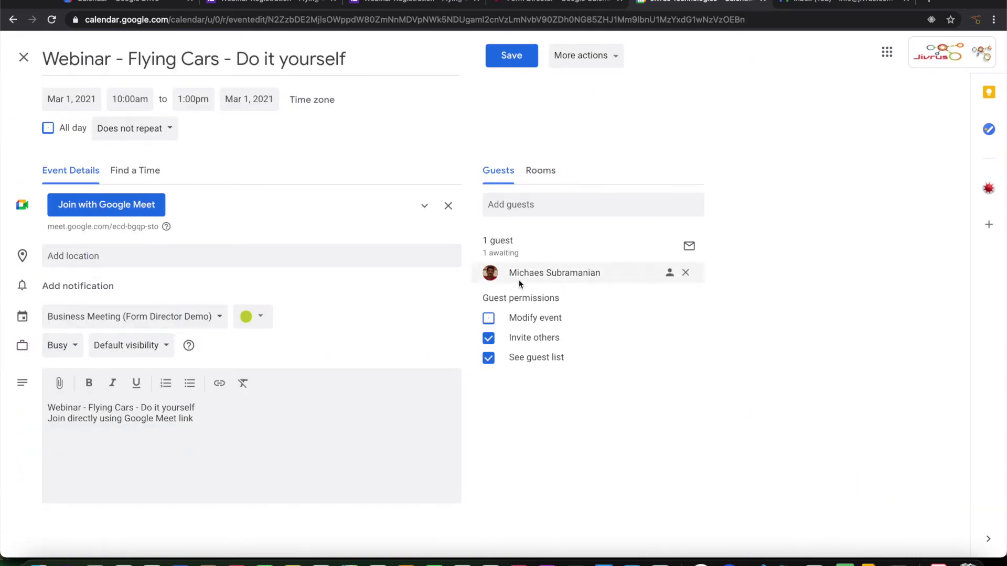
mouse_move(634, 273)
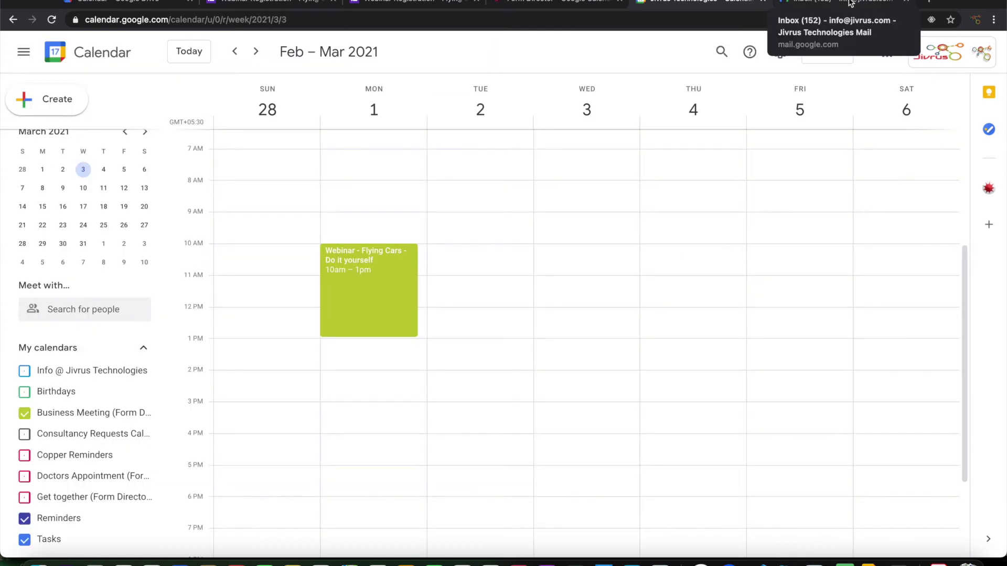
Read the new-registration notification, then open the 'Invitation: Webinar - Flying Cars' email.
left_click(851, 2)
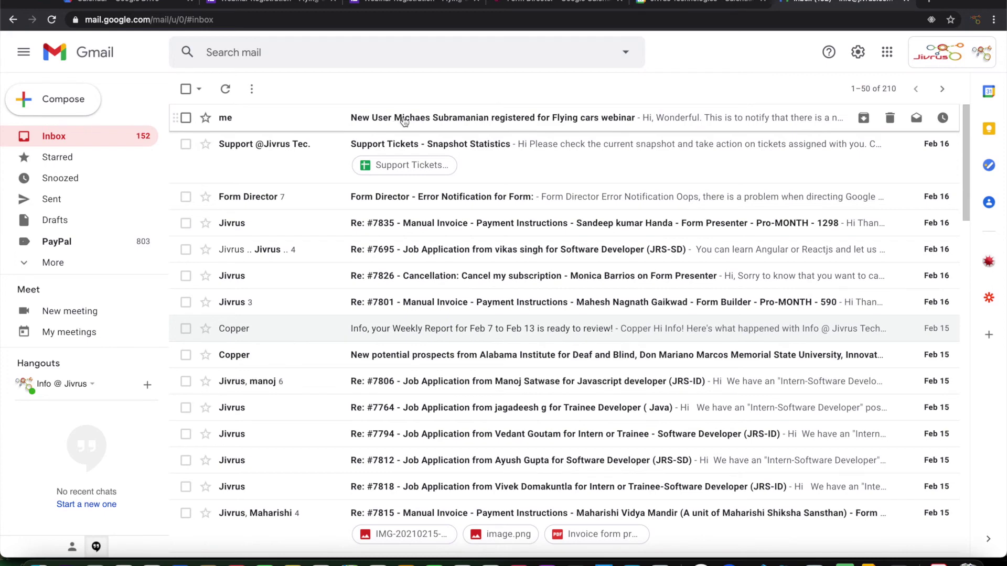
left_click(401, 118)
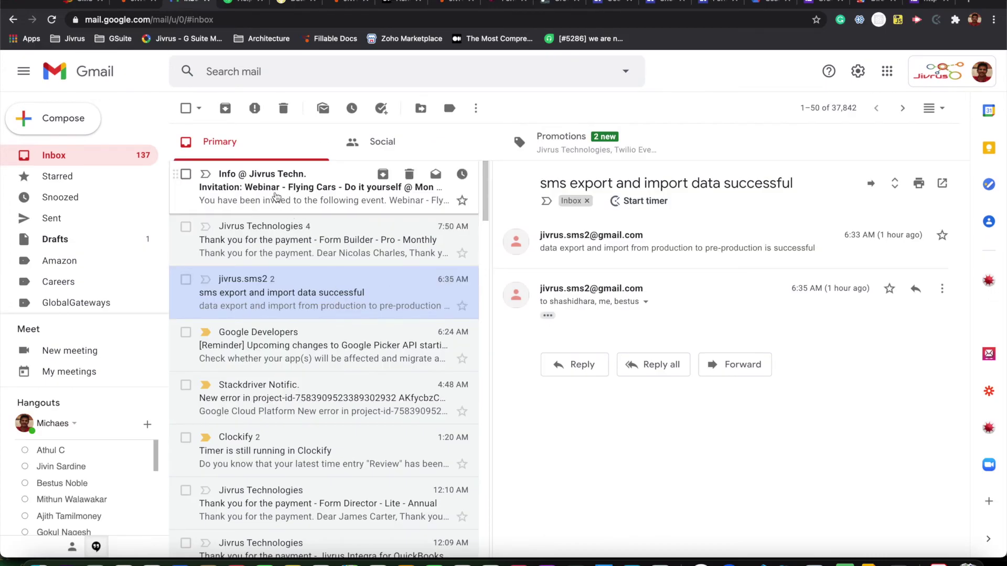
left_click(277, 197)
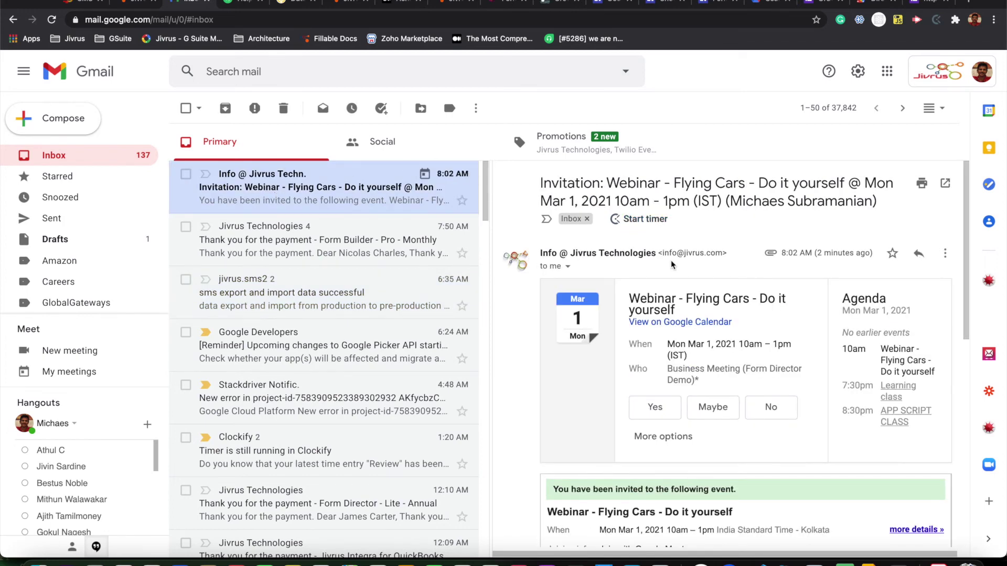
scroll(874, 364, "down", 1)
scroll(854, 398, "down", 3)
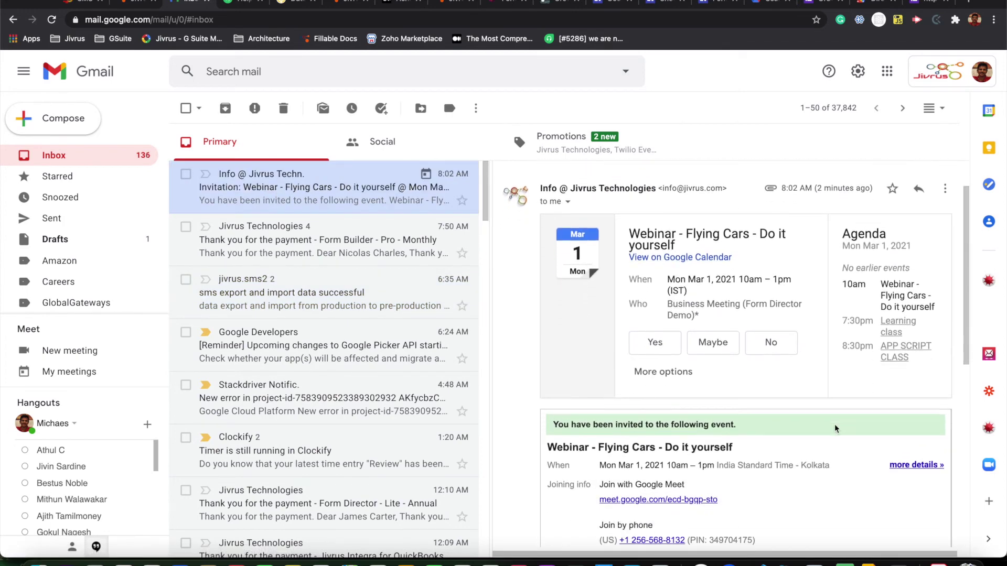
scroll(835, 429, "up", 2)
scroll(835, 429, "up", 2)
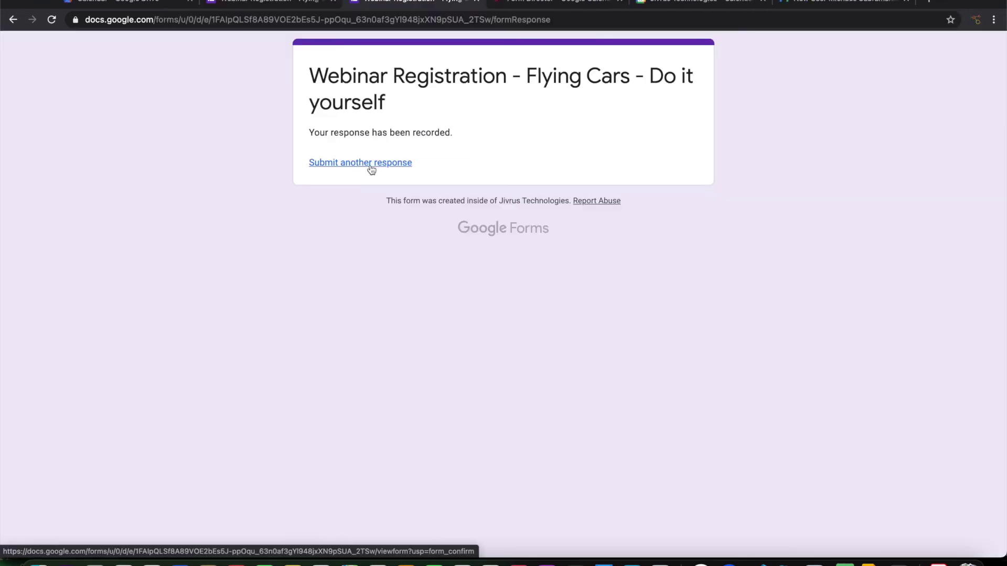
Start another response and enter the second registrant's full name and e-mail address.
left_click(370, 163)
left_click(437, 307)
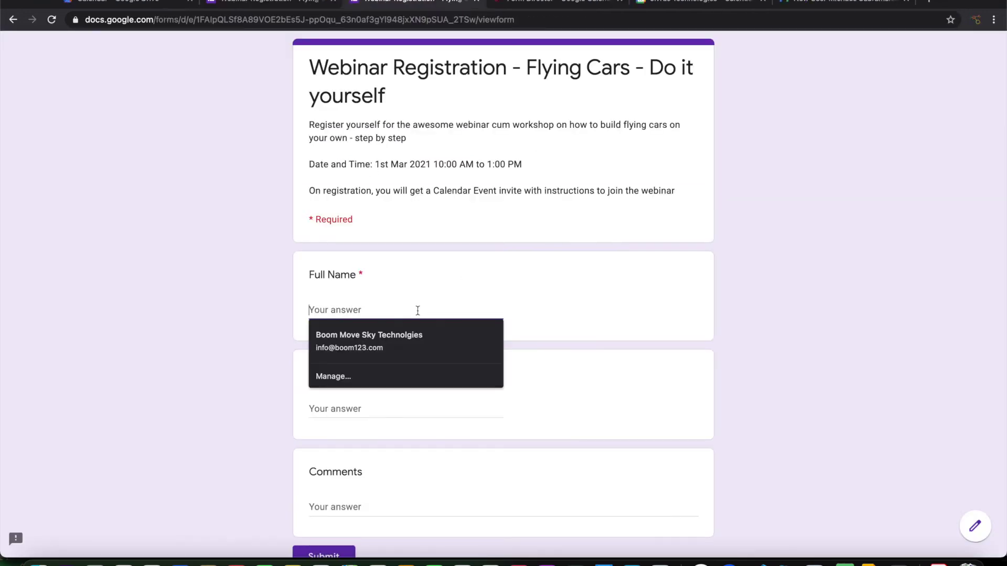
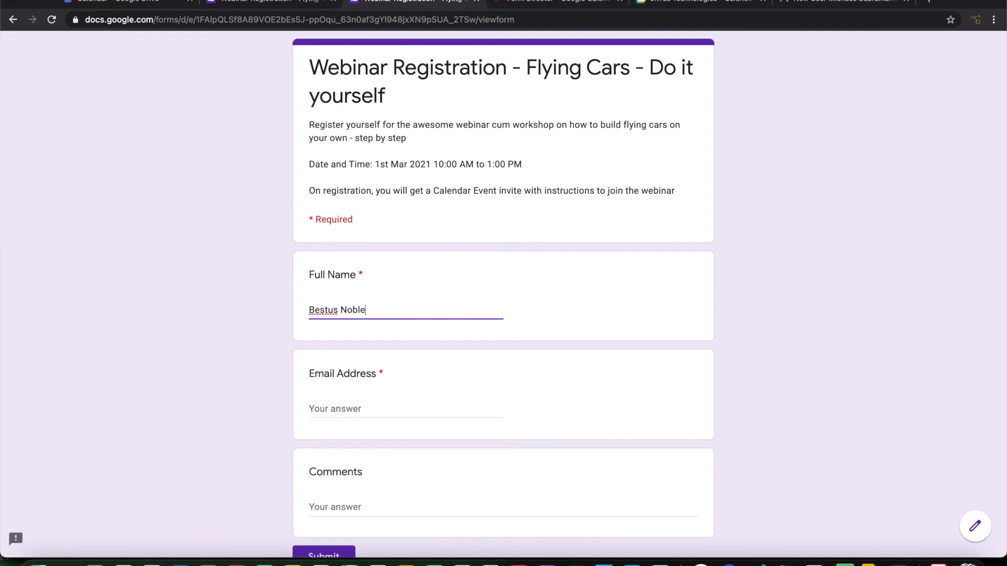
left_click(406, 409)
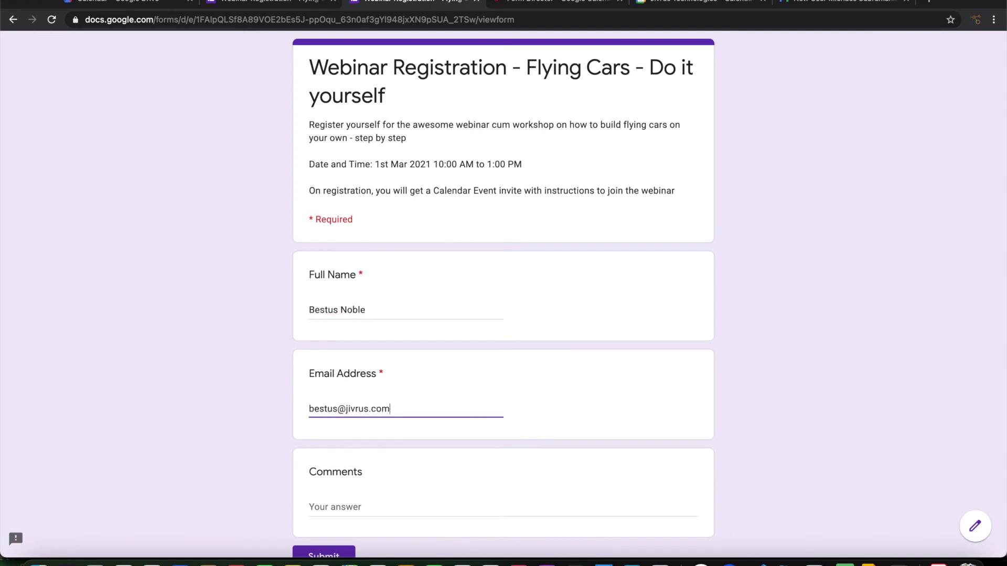
key("Tab")
scroll(429, 309, "down", 3)
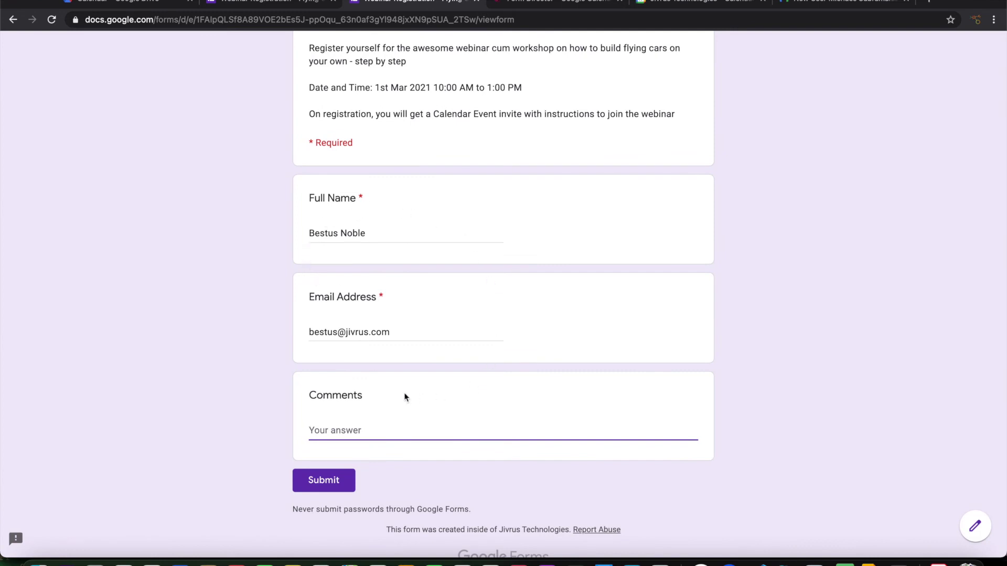
left_click(670, 3)
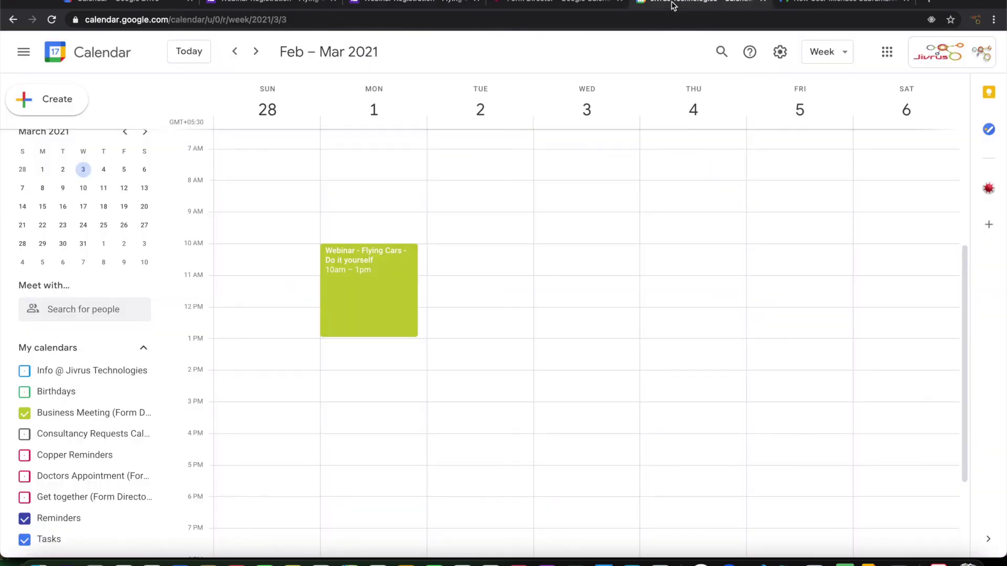
Submit the second registrant's filled-in webinar registration form.
left_click(376, 287)
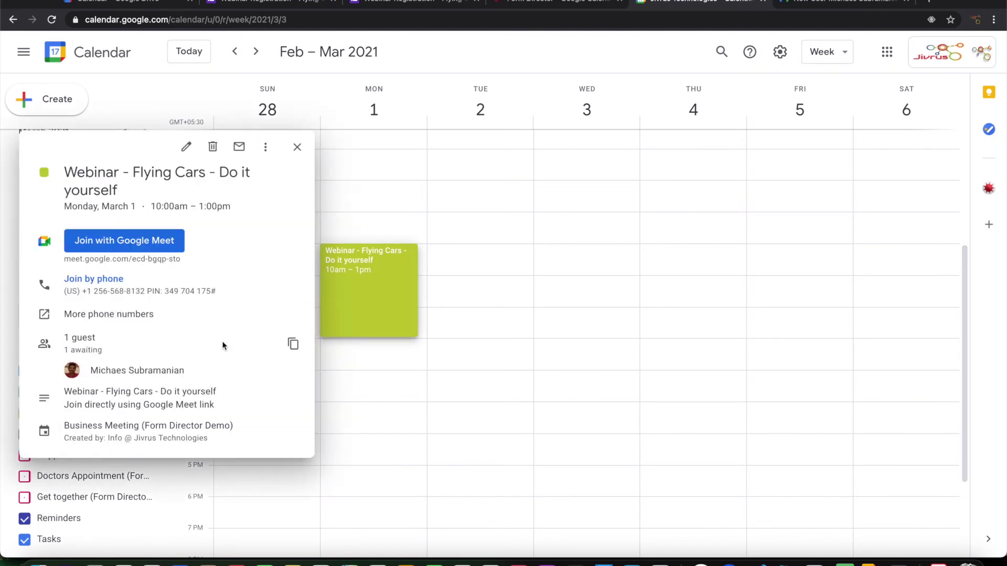
left_click(451, 4)
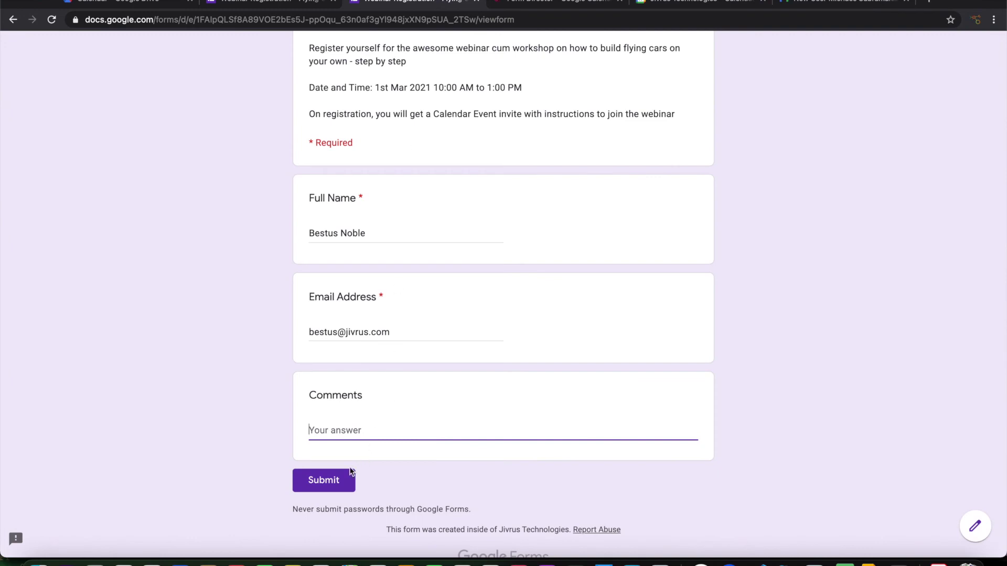
left_click(327, 481)
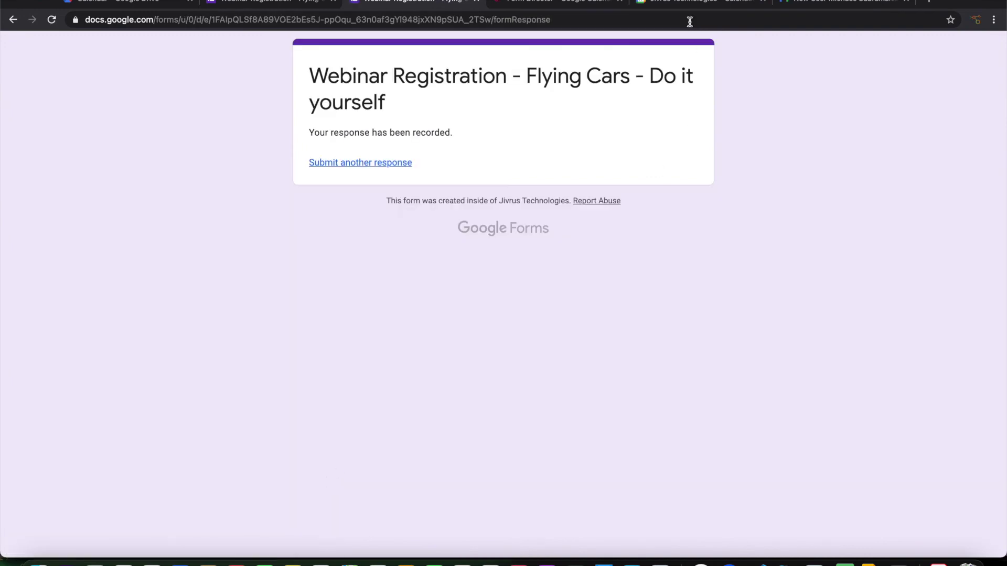
Refresh the webinar event details and open it for editing, now showing 2 awaiting guests.
left_click(690, 2)
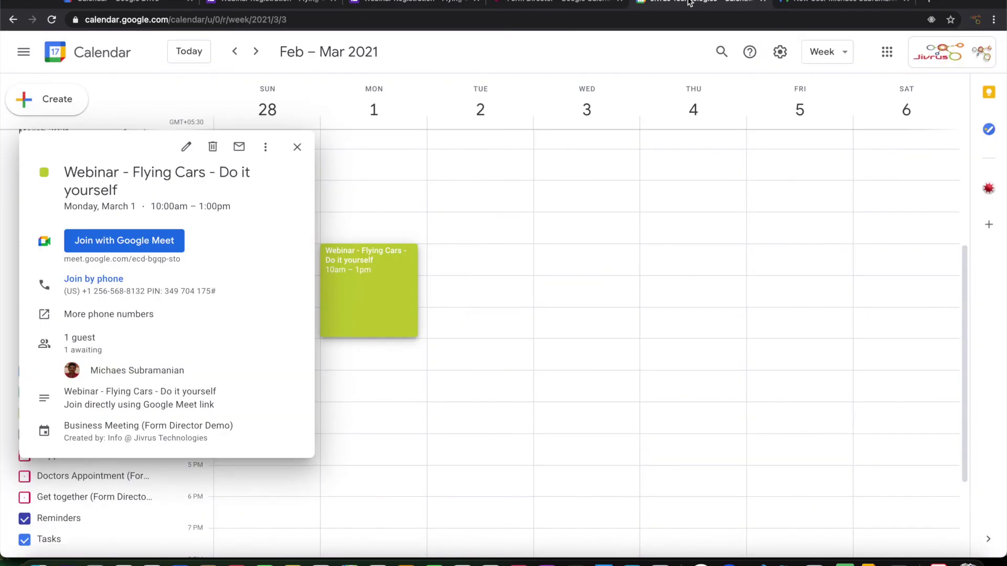
left_click(632, 57)
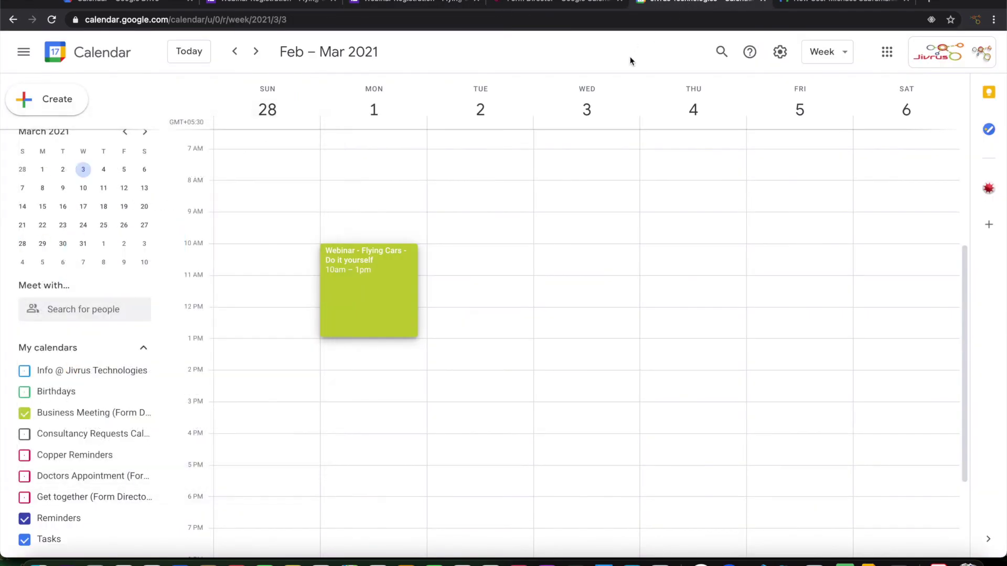
left_click(371, 287)
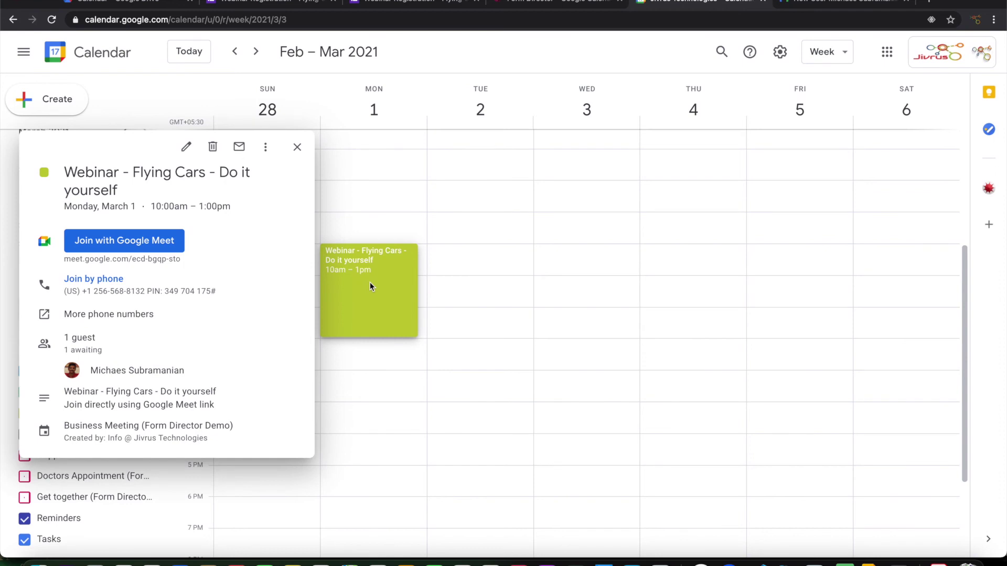
left_click(370, 286)
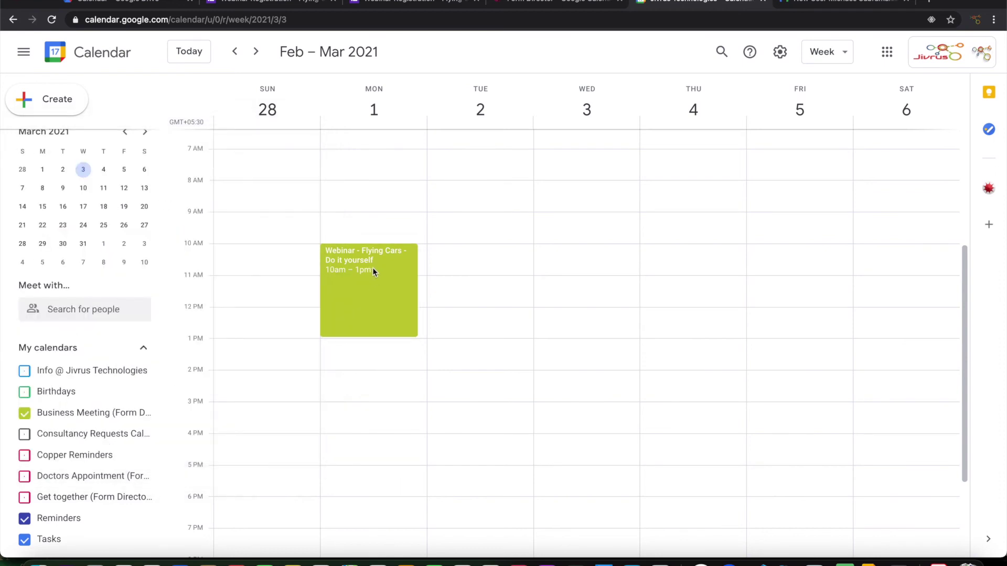
left_click(370, 277)
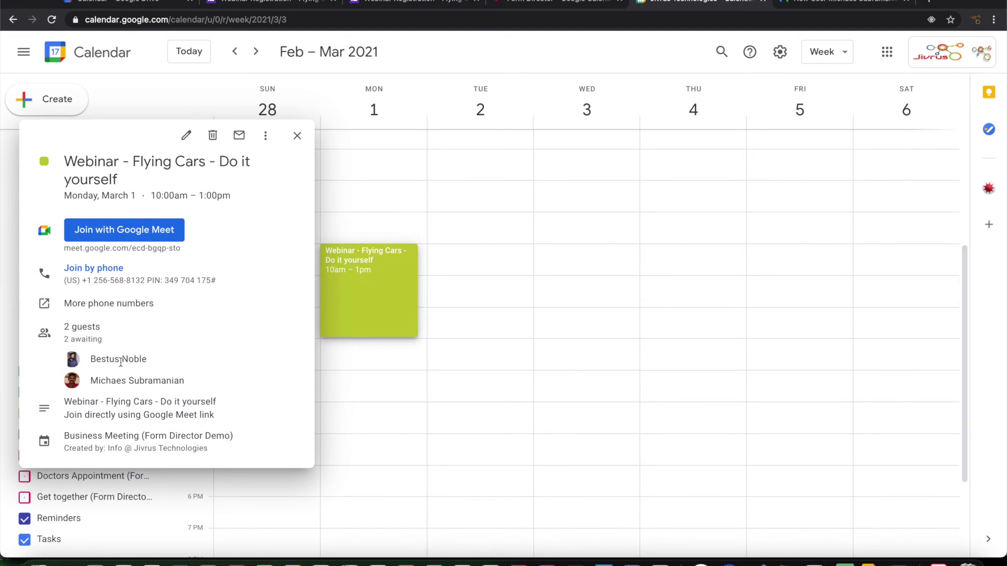
mouse_move(139, 365)
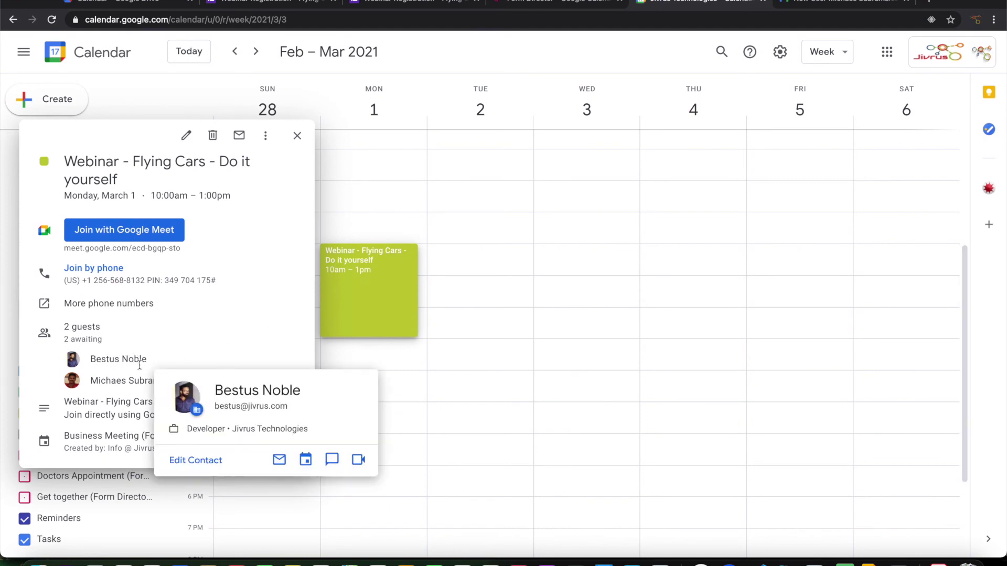
left_click(186, 135)
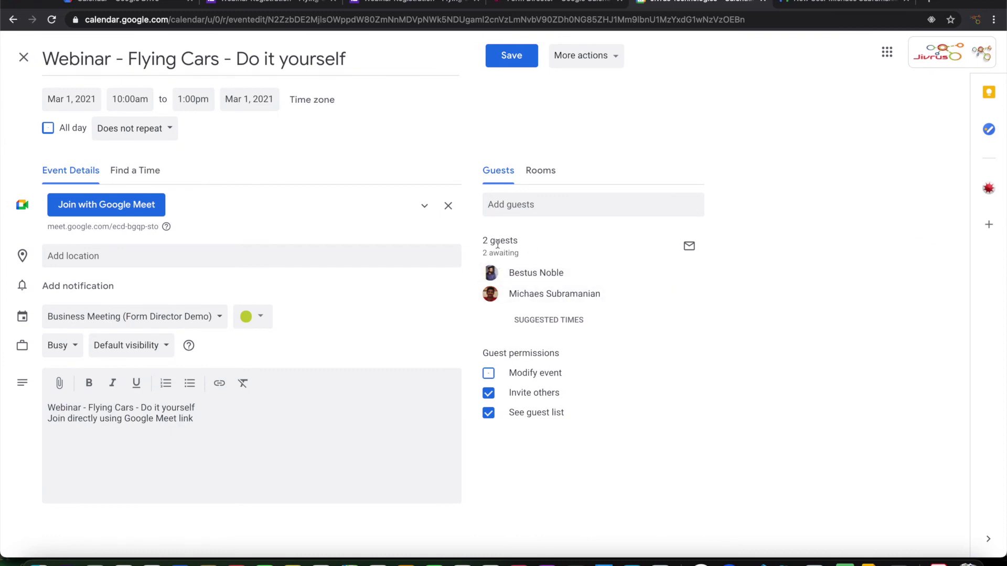
Answer Yes to the Flying Cars invitation and close the event editor to the week view.
mouse_move(543, 289)
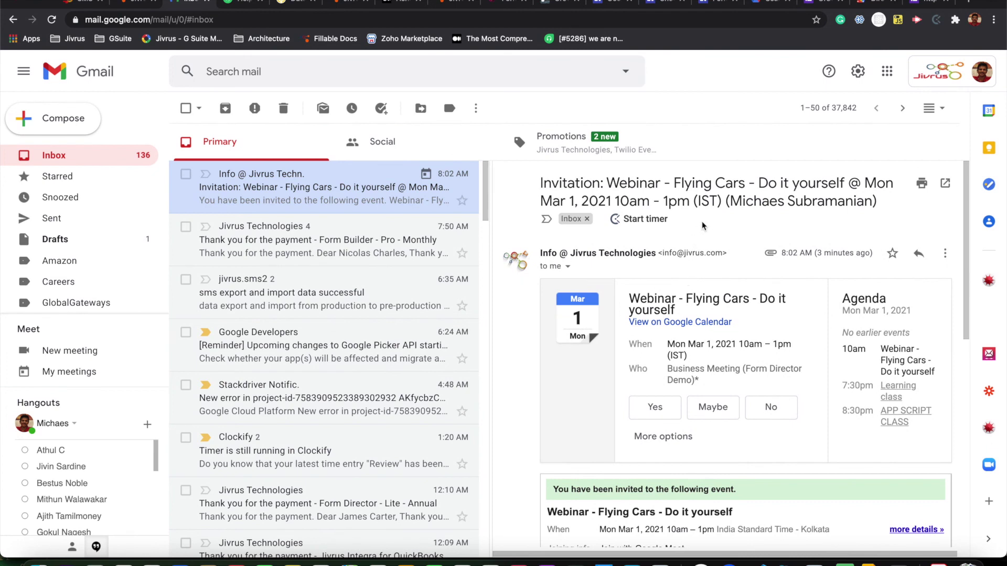
scroll(614, 363, "down", 3)
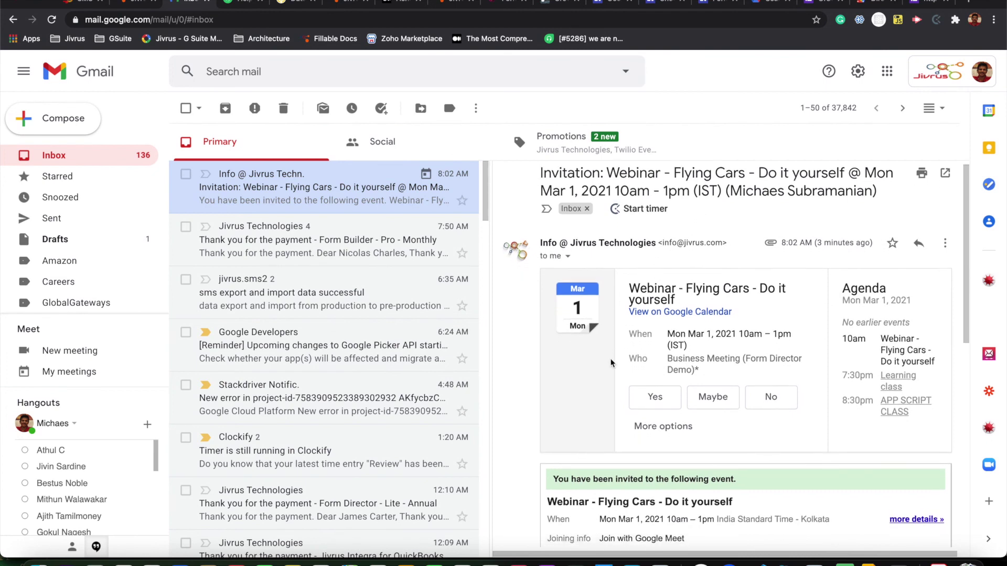
left_click(648, 350)
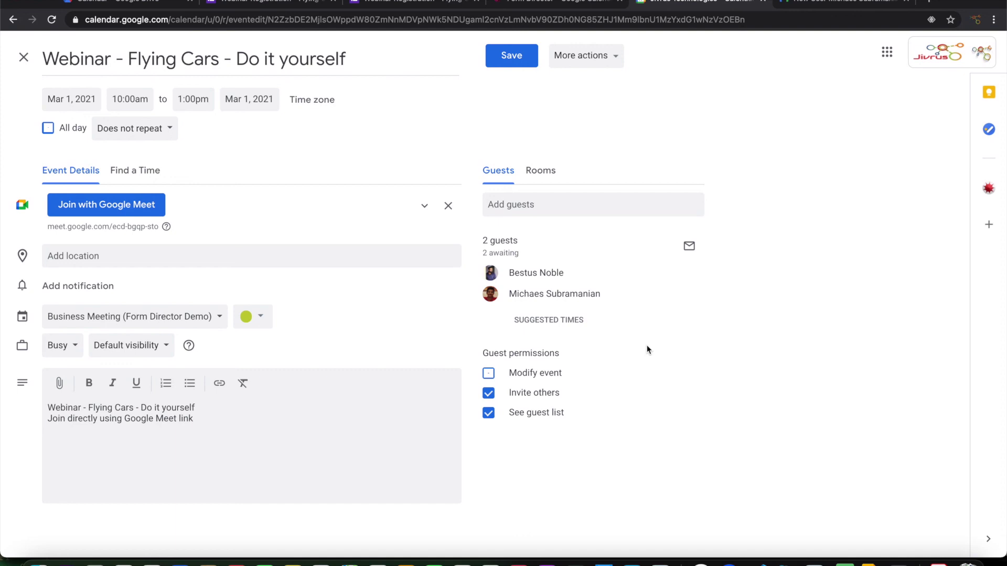
key("Escape")
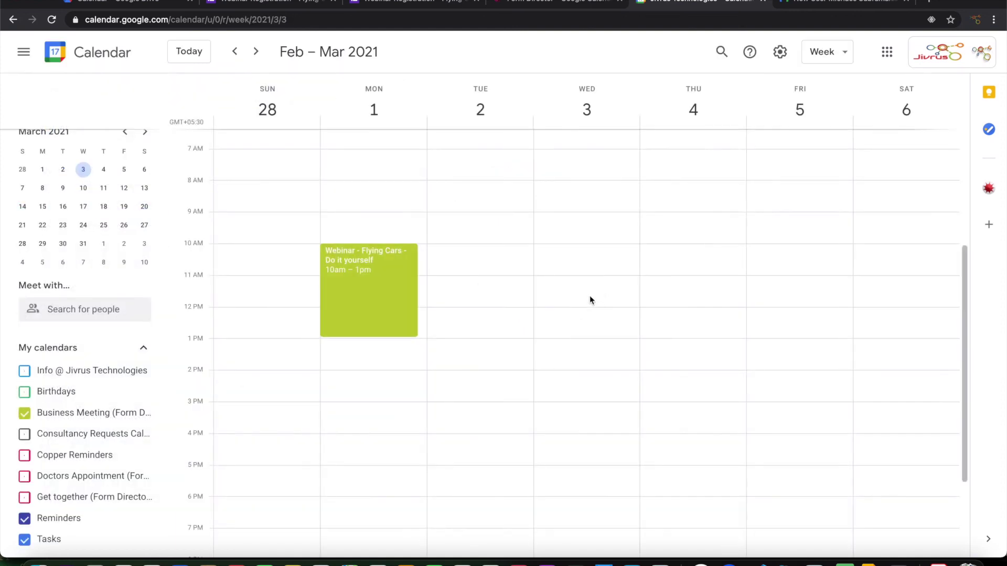
Check the event's guests show 1 yes, 1 awaiting, then load a blank registration response.
left_click(384, 295)
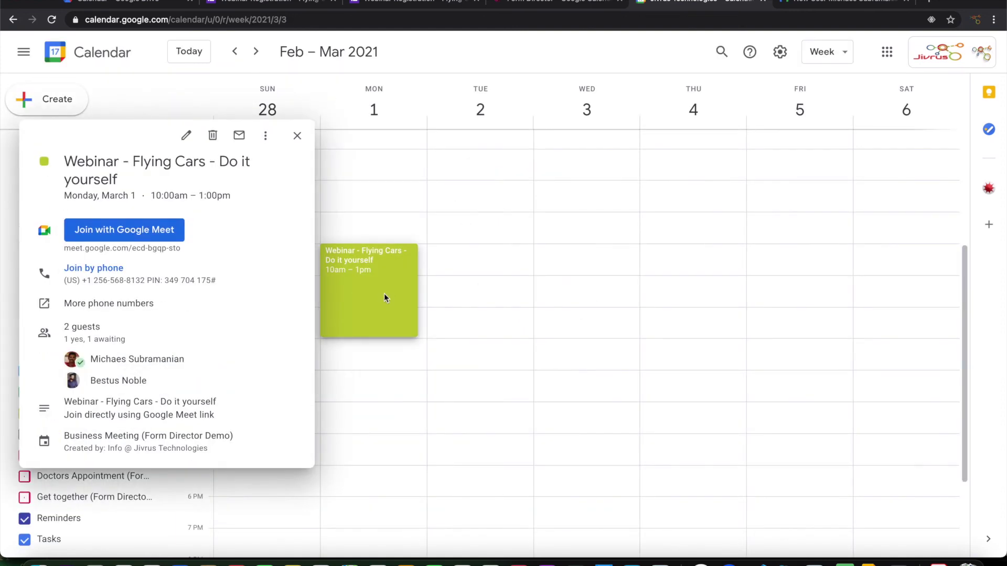
left_click(188, 137)
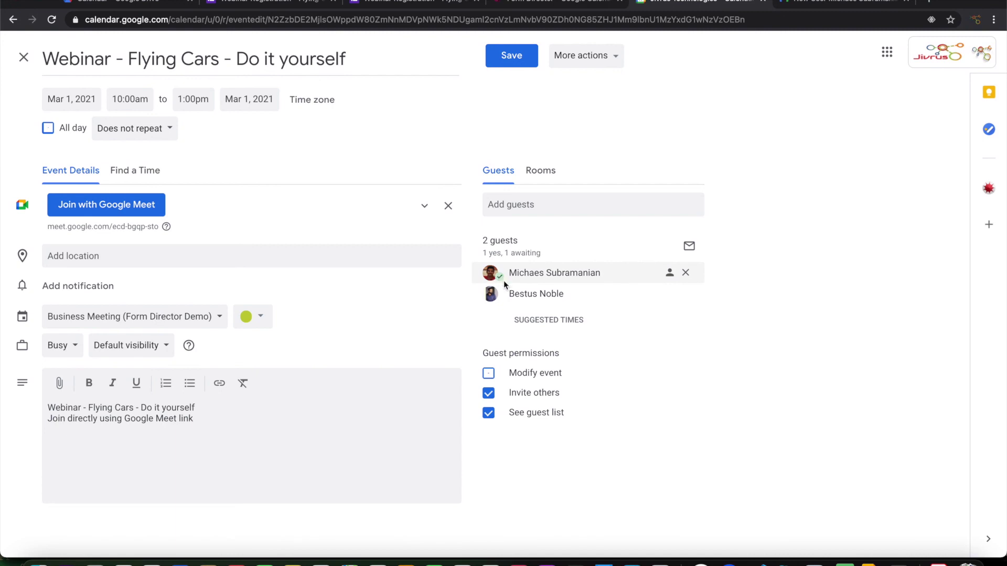
mouse_move(499, 275)
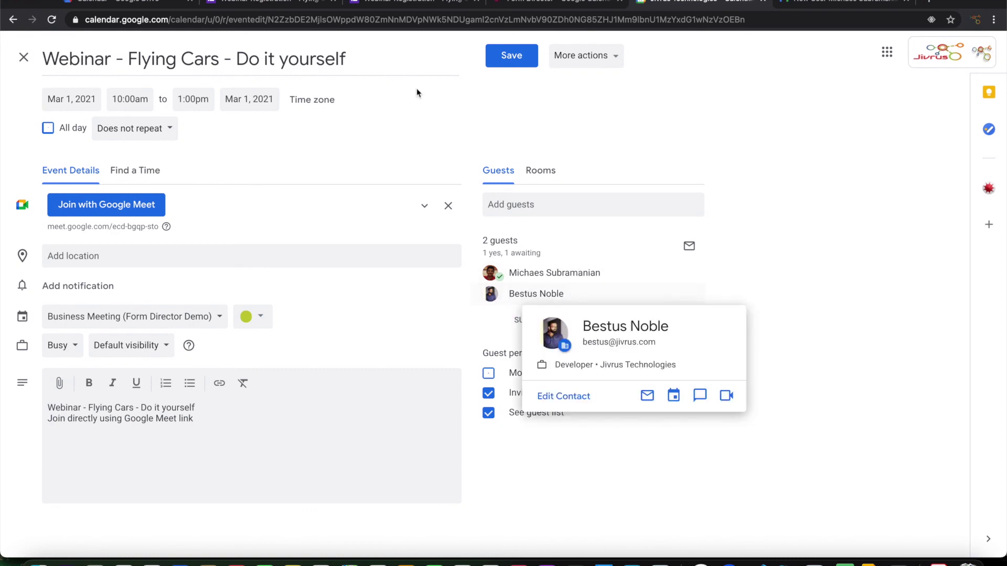
left_click(391, 3)
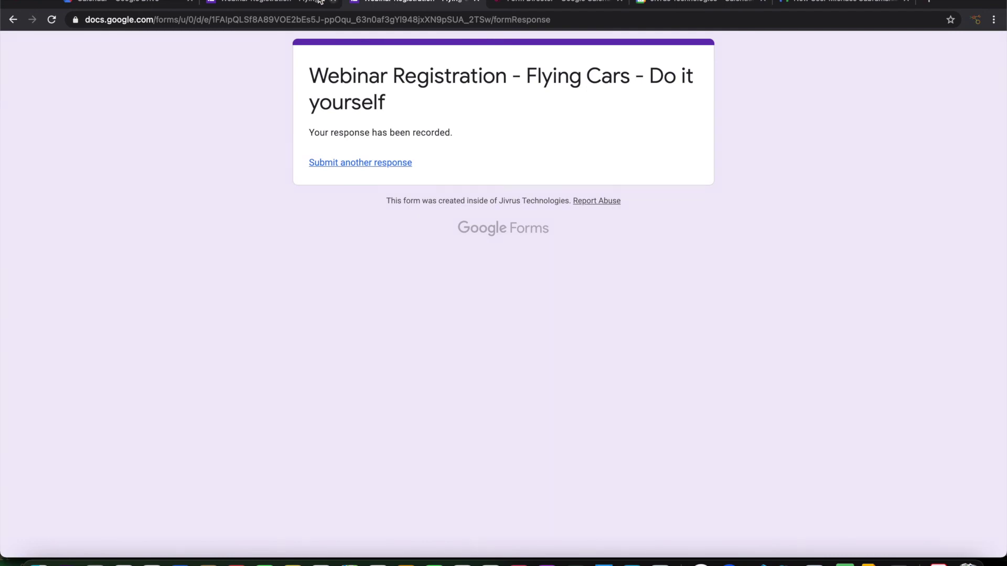
left_click(335, 163)
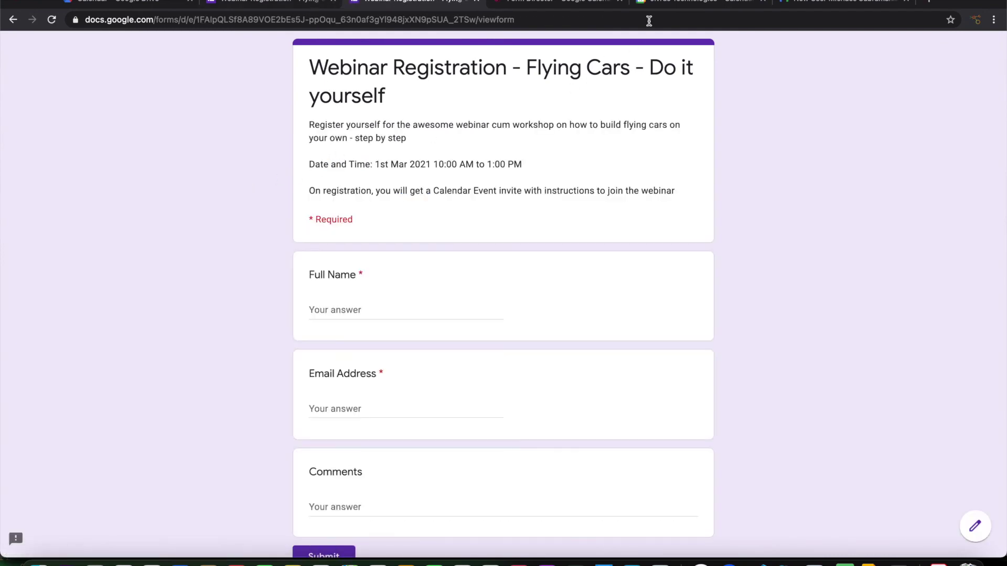
Go back to the Webinar Registration form editor with its Form Director sidebar.
left_click(680, 5)
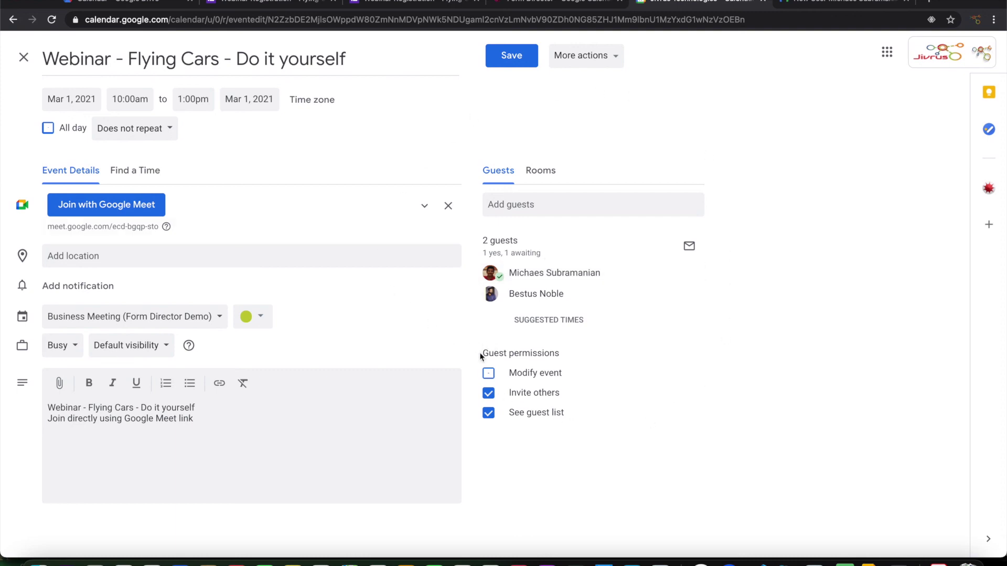
left_click(293, 5)
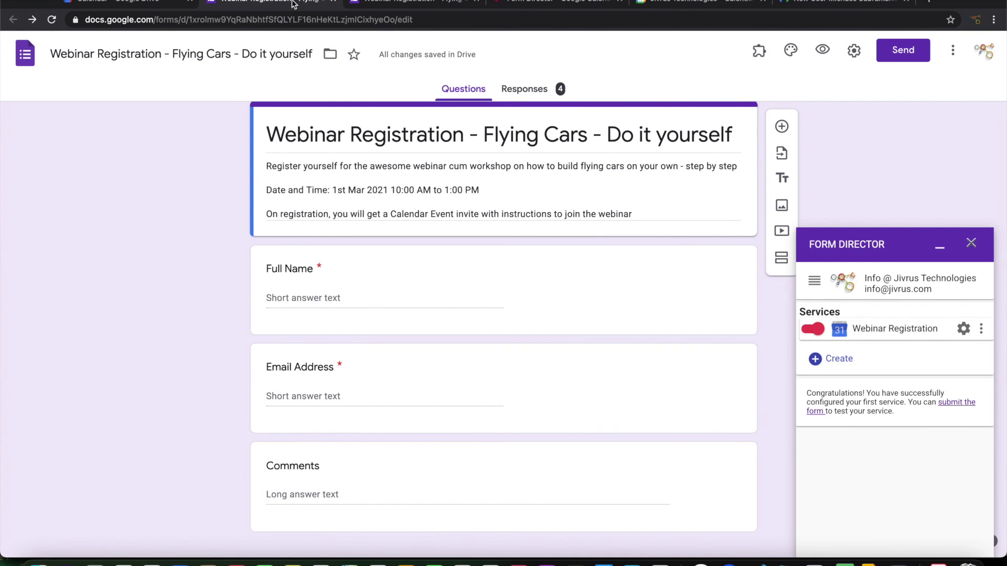